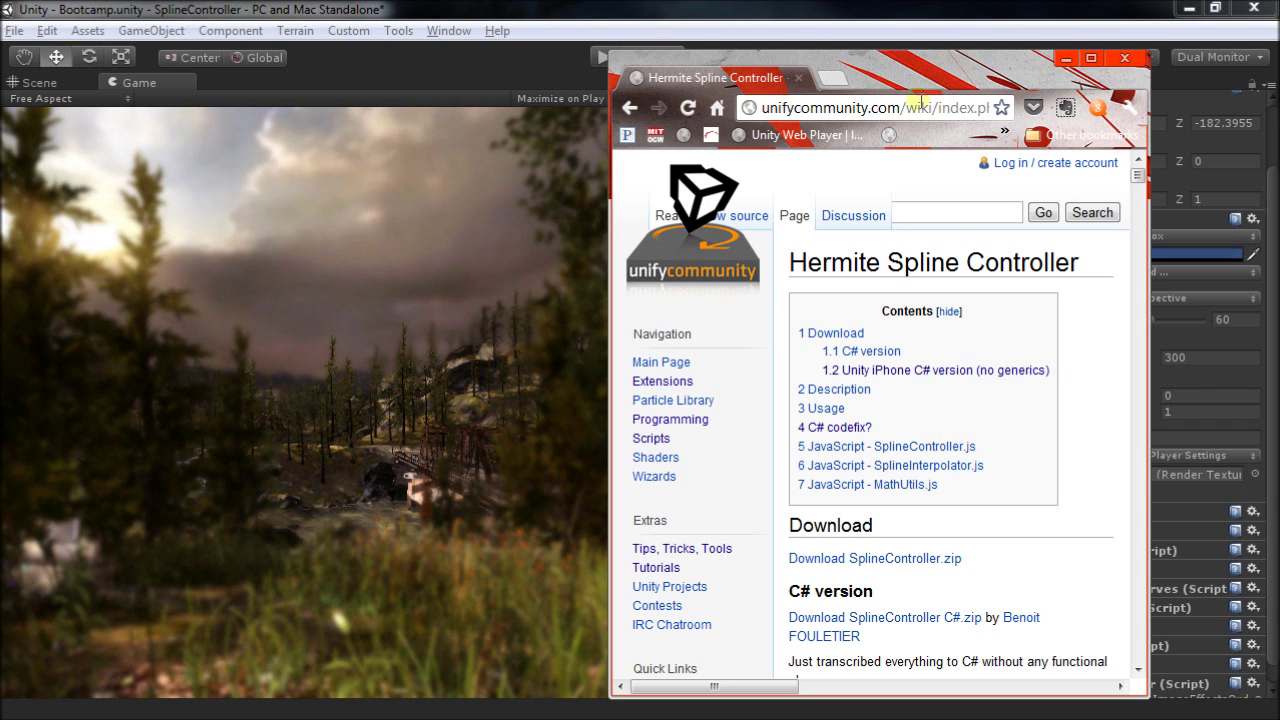
# Bring the Unity editor in front of the Chrome wiki page
pyautogui.click(570, 41)
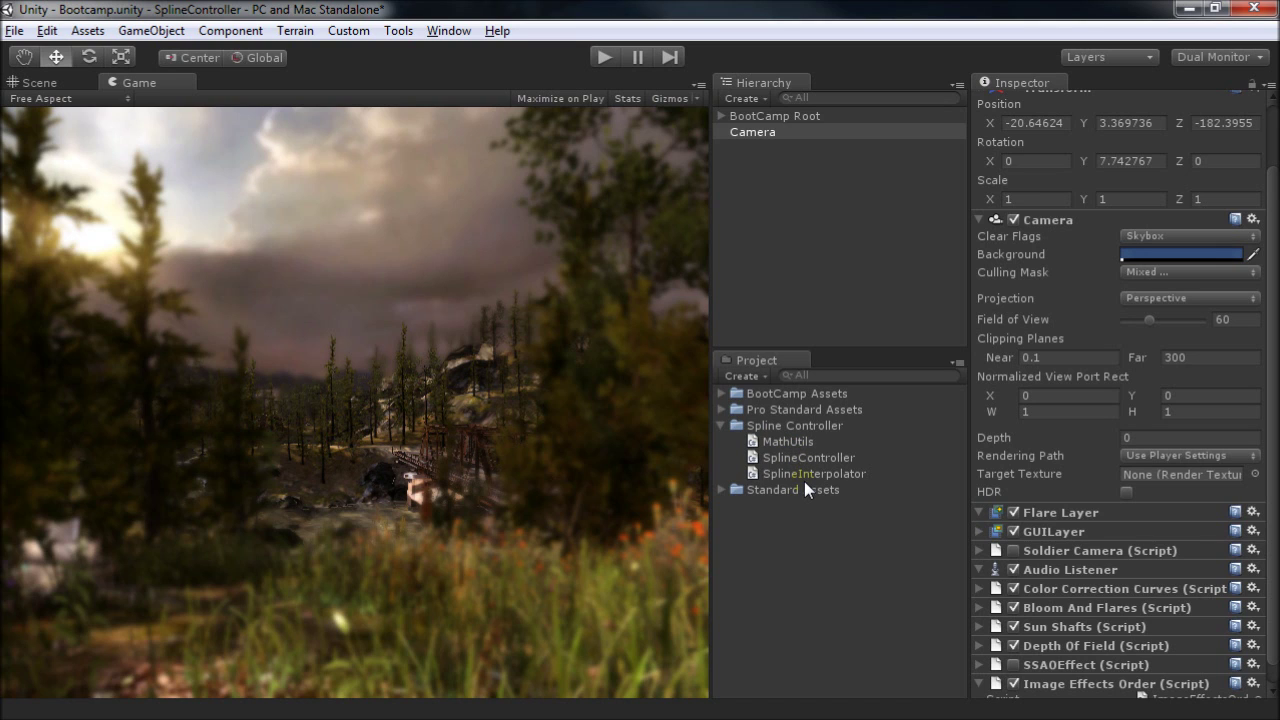
# Switch to the Chrome window showing the Hermite Spline Controller wiki page
pyautogui.hotkey('alt', 'Tab')
# Read through the SplineController Download and C# version sections of the wiki page
pyautogui.click(512, 341)
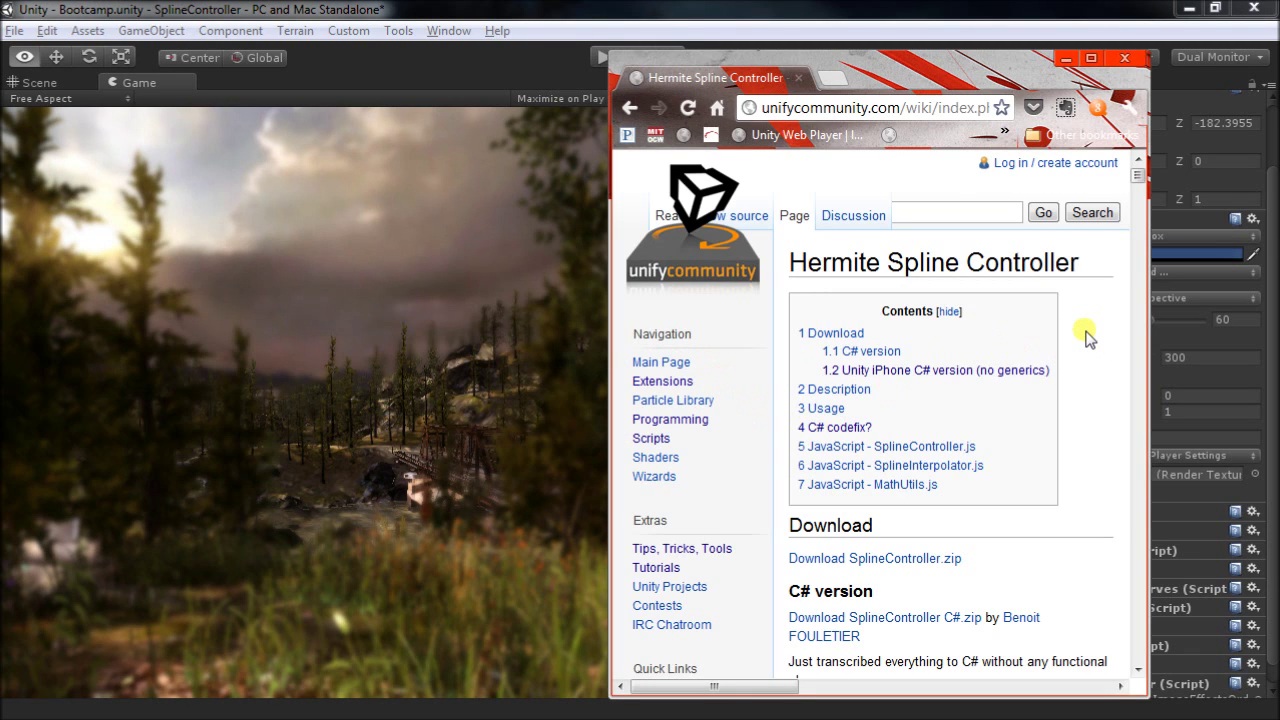
pyautogui.scroll(-1, 1088, 338)
pyautogui.scroll(-1, 1088, 338)
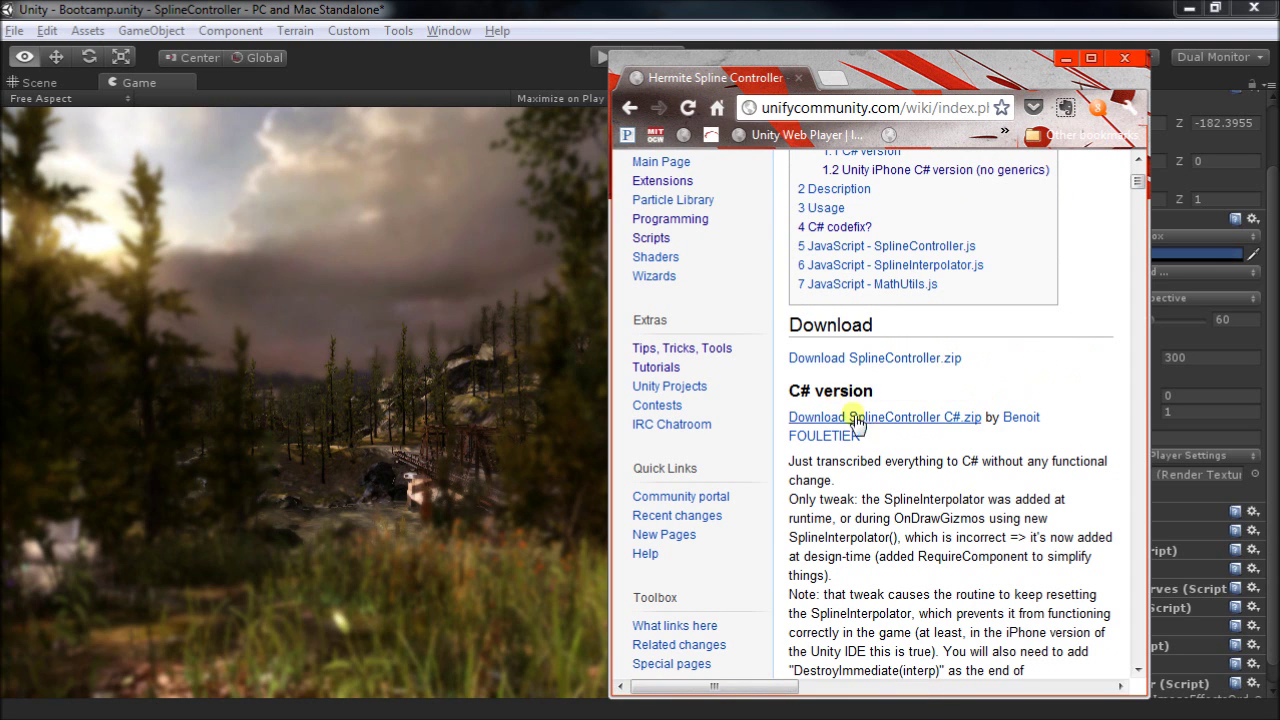
pyautogui.scroll(-2, 866, 445)
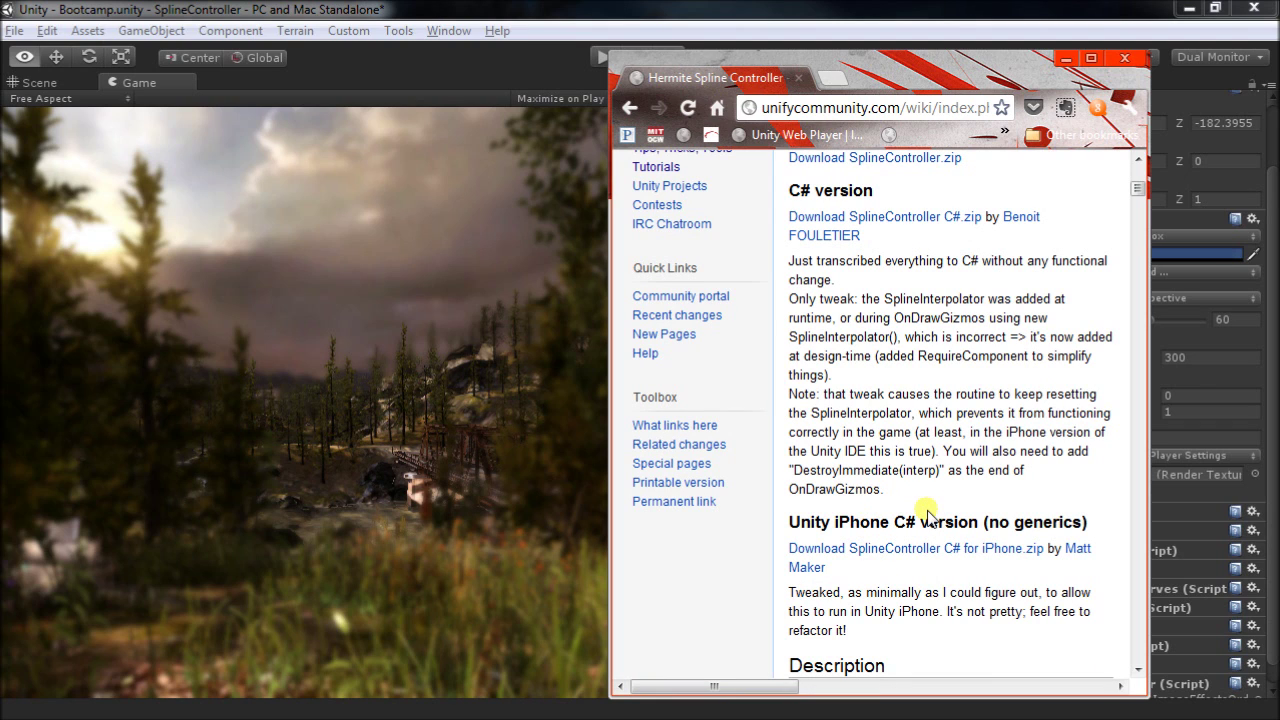
pyautogui.scroll(1, 891, 409)
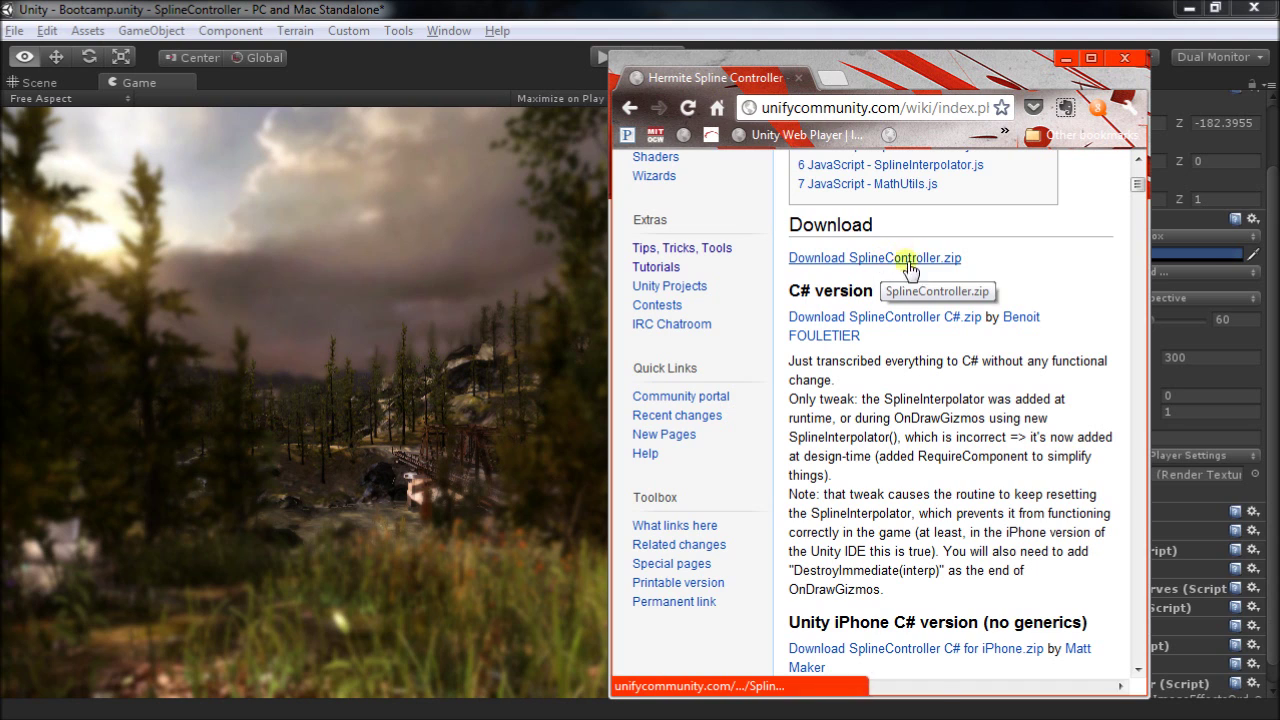
pyautogui.scroll(-1, 900, 560)
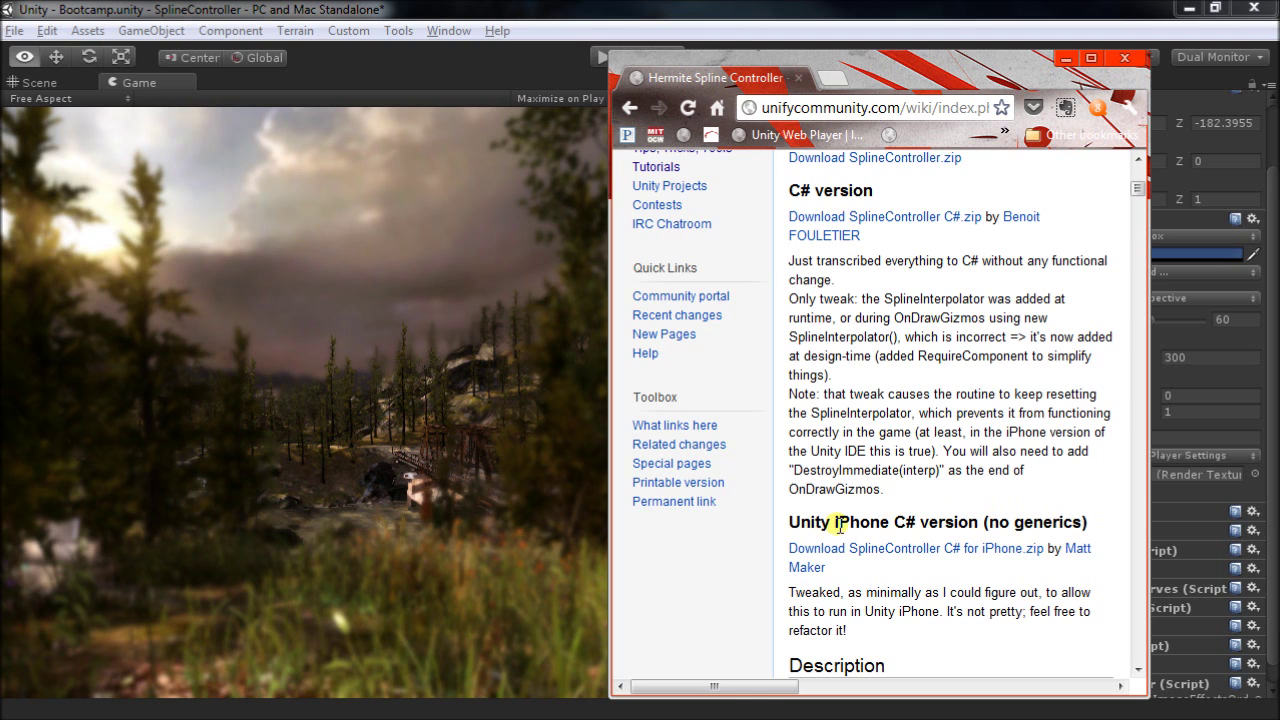
pyautogui.scroll(1, 940, 523)
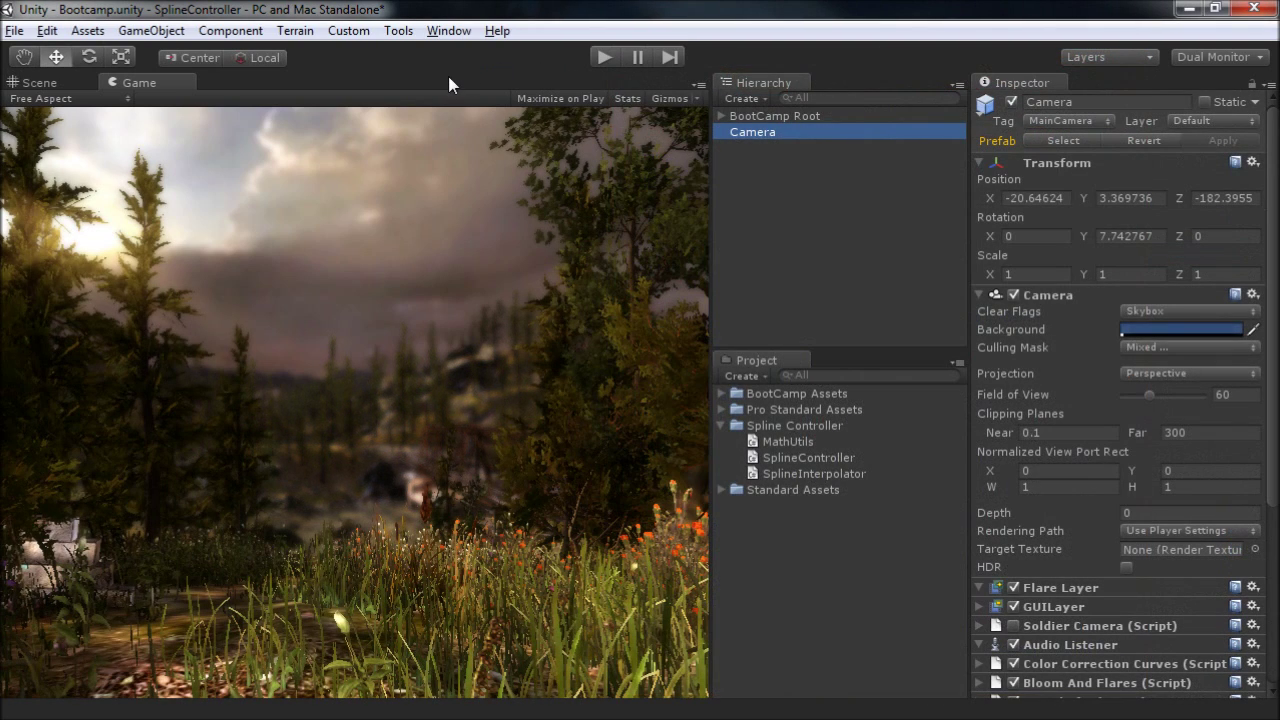
# In the Scene view, drop the SplineController script from the Project panel onto the Camera
pyautogui.click(38, 82)
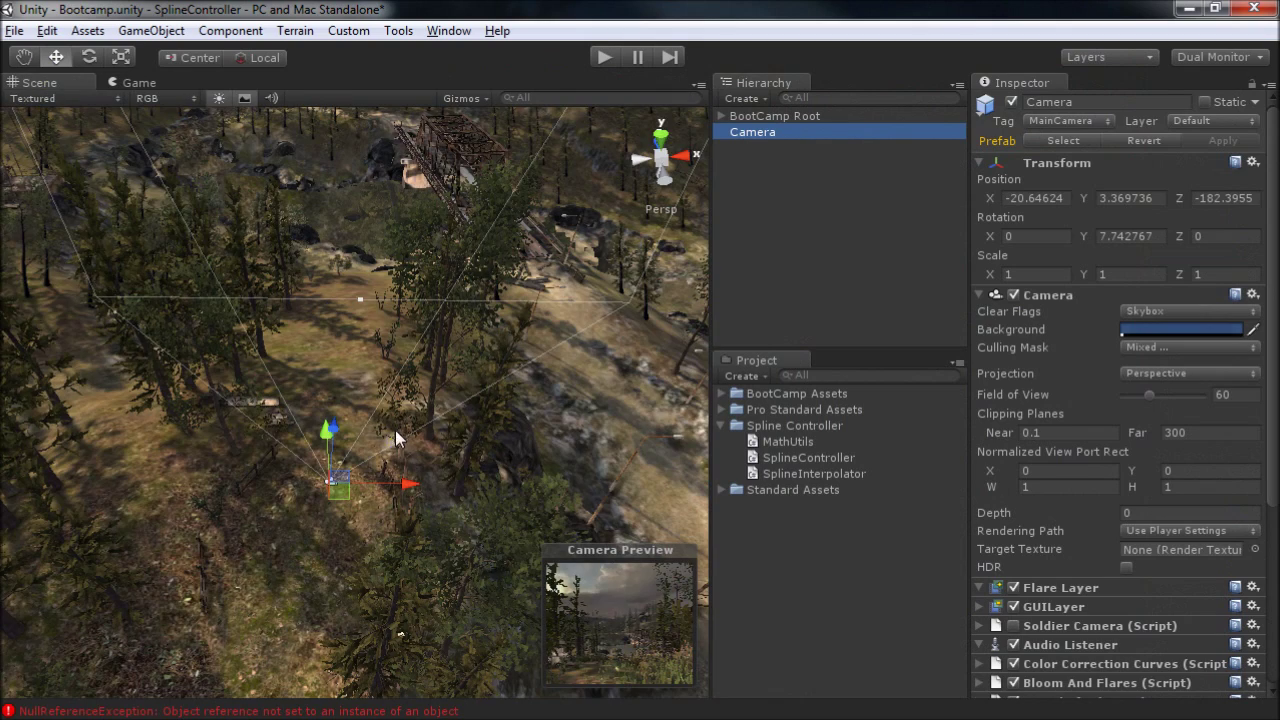
pyautogui.keyDown('alt'); pyautogui.moveTo(425, 356); pyautogui.dragTo(463, 457); pyautogui.keyUp('alt')
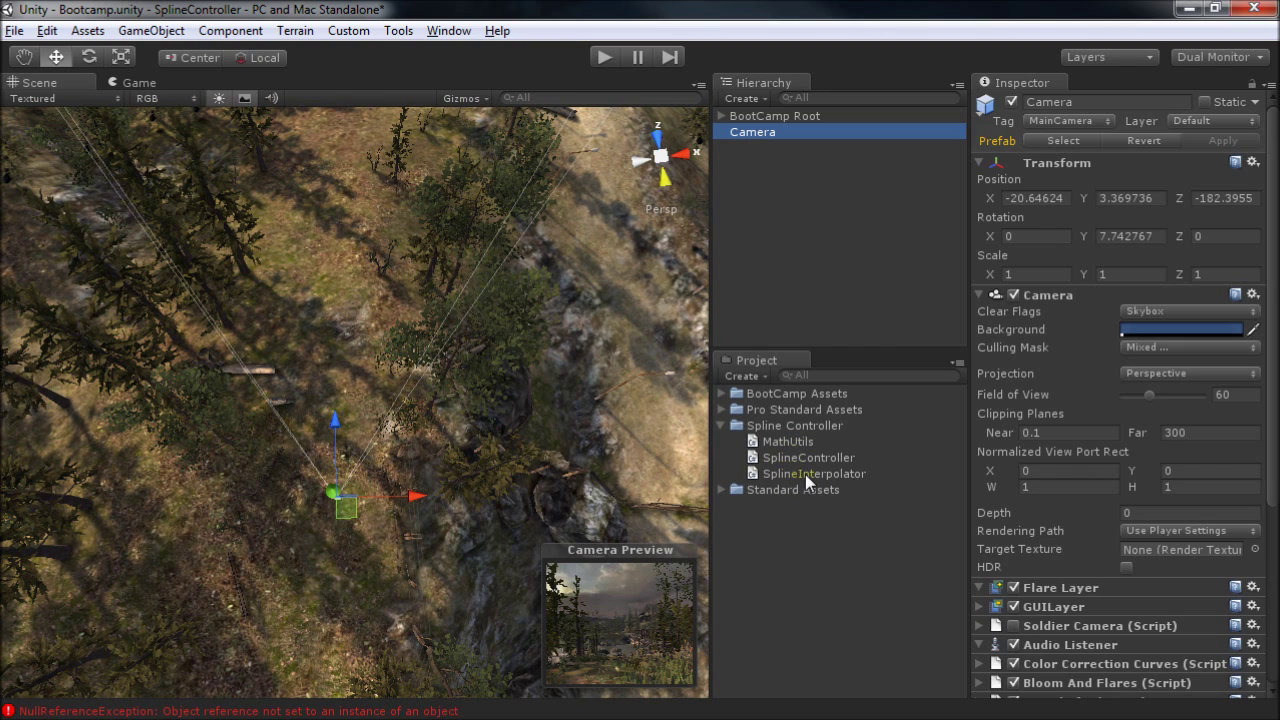
pyautogui.moveTo(798, 458); pyautogui.dragTo(785, 132)
pyautogui.moveTo(1272, 270); pyautogui.dragTo(1242, 705)
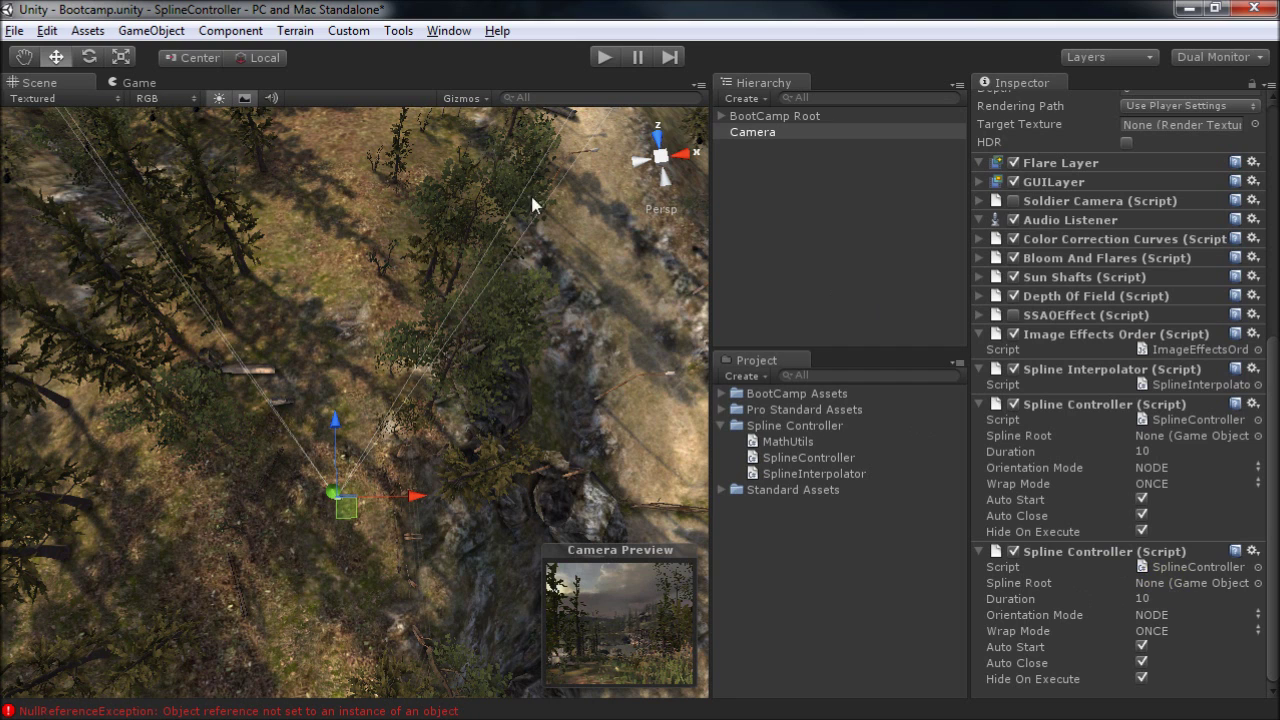
# Create an empty GameObject named 'Spline Root'
pyautogui.click(152, 30)
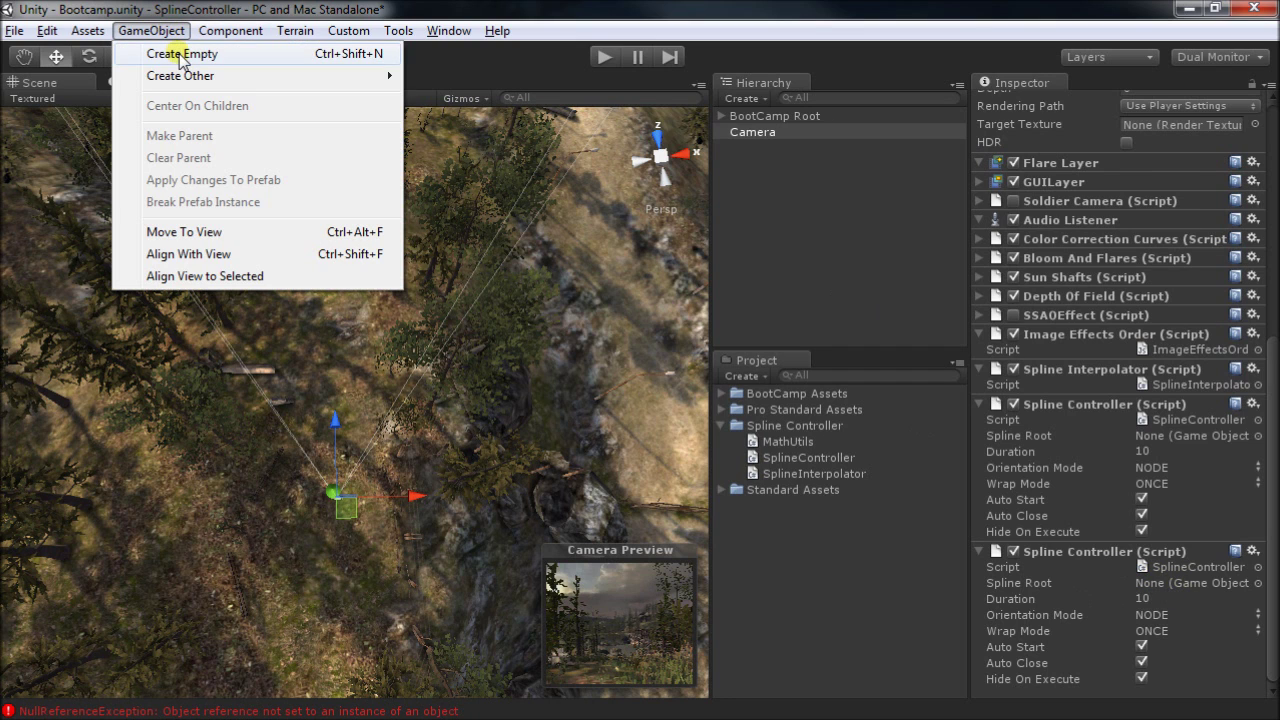
pyautogui.click(181, 57)
pyautogui.click(785, 148)
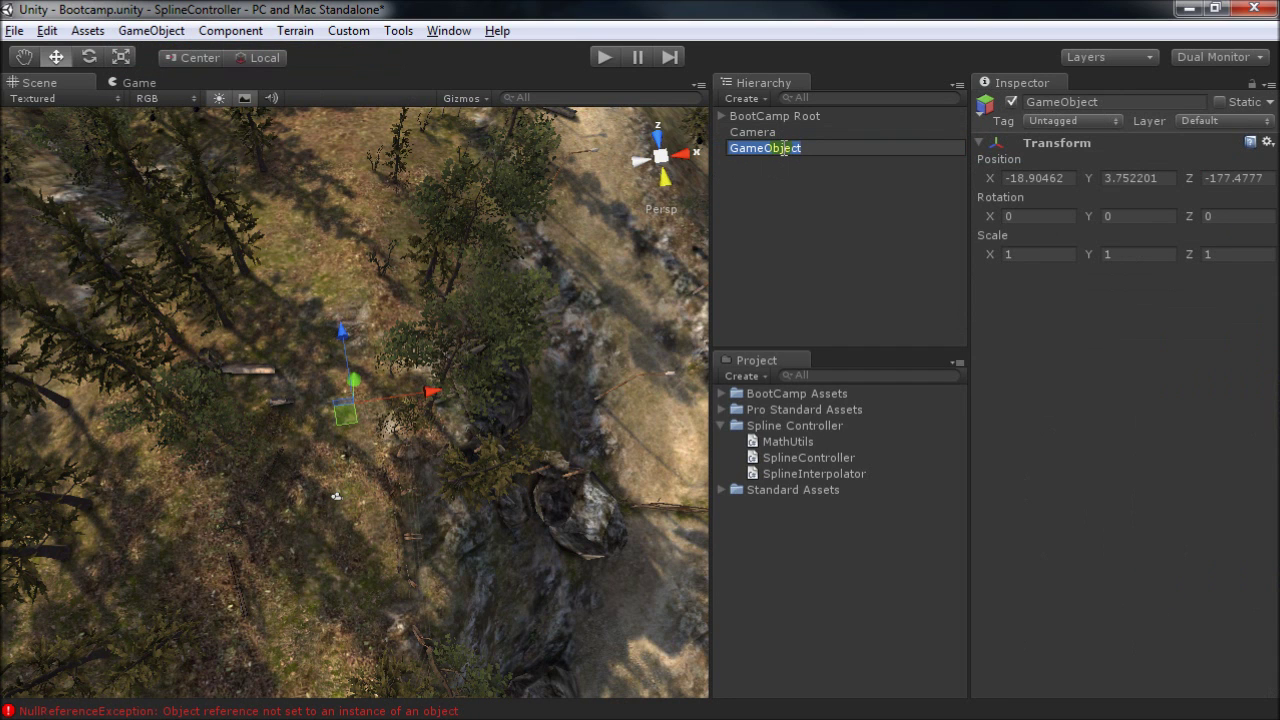
pyautogui.write('Spline Root')
pyautogui.press('Return')
# Add a second empty object as a child of Spline Root, named '1'
pyautogui.click(155, 31)
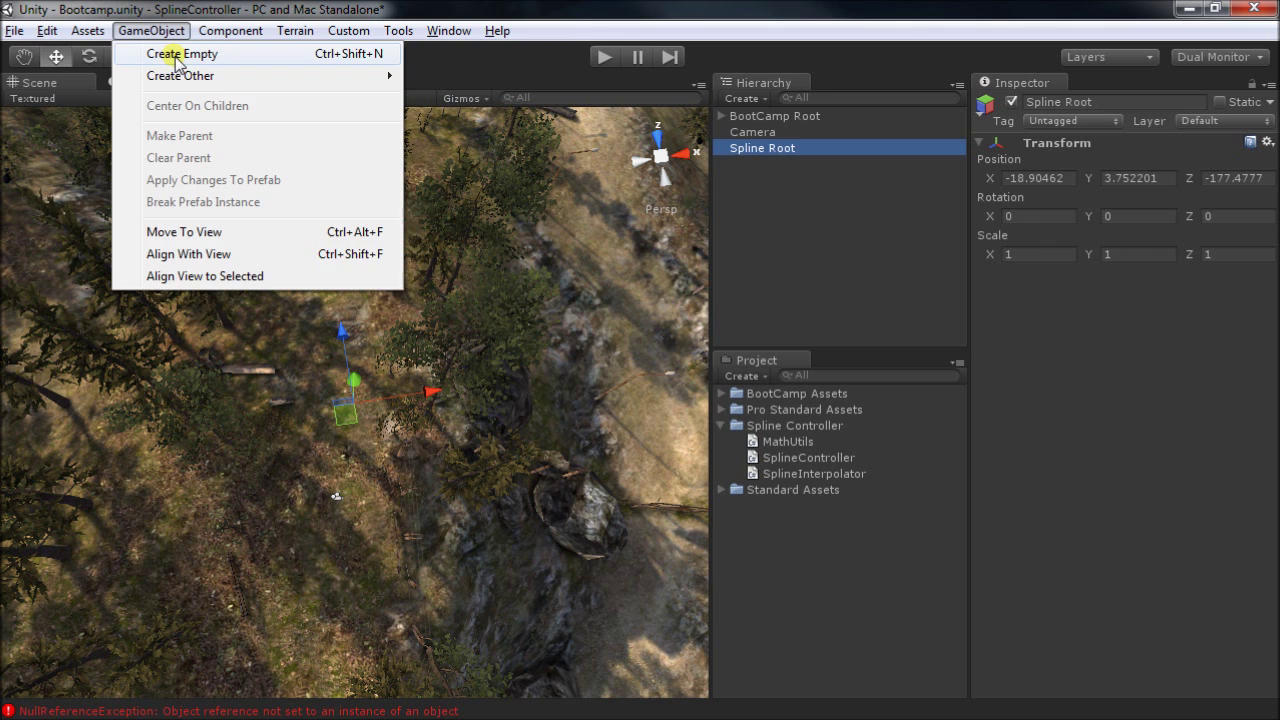
pyautogui.click(178, 58)
pyautogui.moveTo(790, 149); pyautogui.dragTo(790, 164)
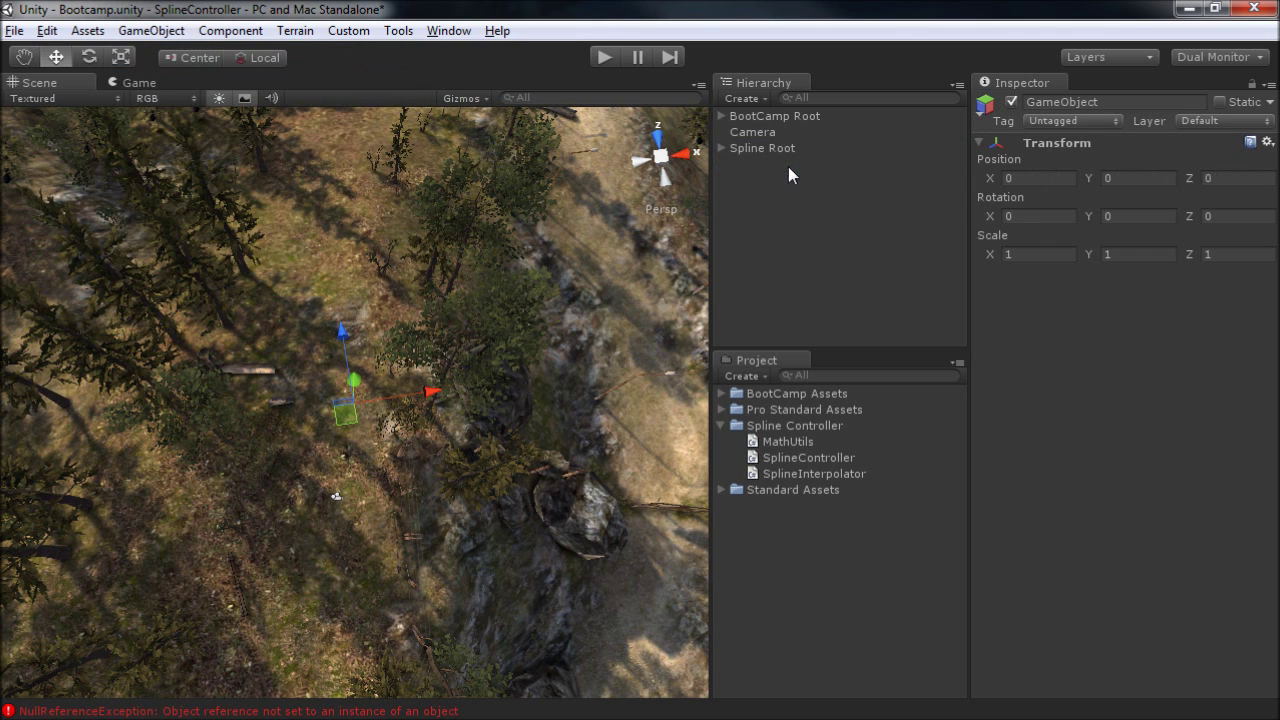
pyautogui.click(722, 149)
pyautogui.click(757, 168)
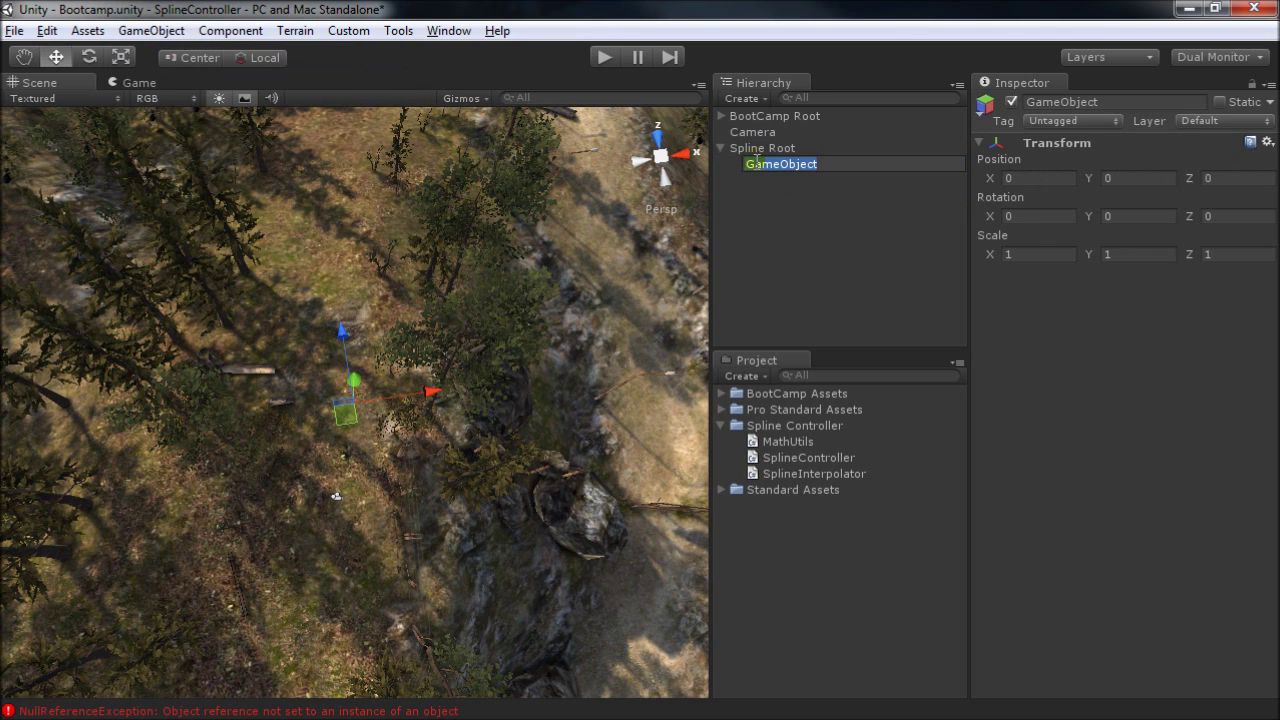
pyautogui.write('1')
pyautogui.press('Return')
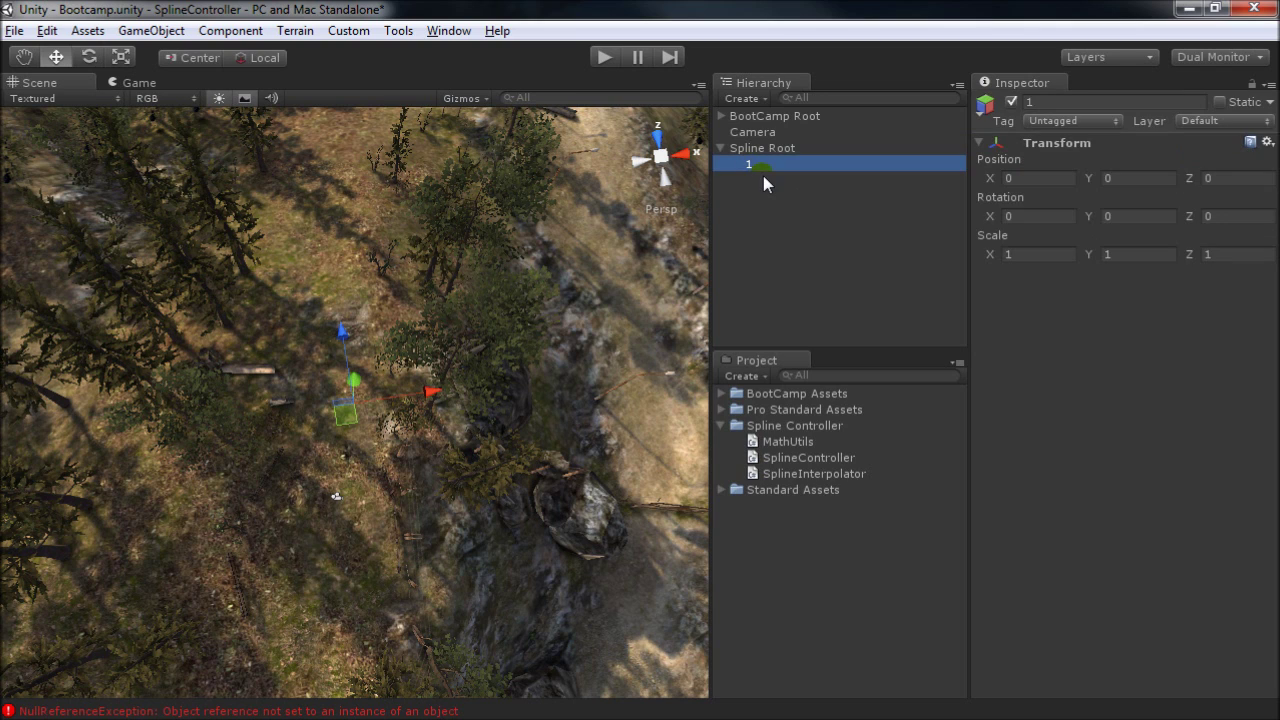
# Duplicate node 1 three times and rename the copies '2', '3' and '4'
pyautogui.hotkey('ctrl', 'd')
pyautogui.hotkey('ctrl', 'd')
pyautogui.hotkey('ctrl', 'd')
pyautogui.click(759, 181)
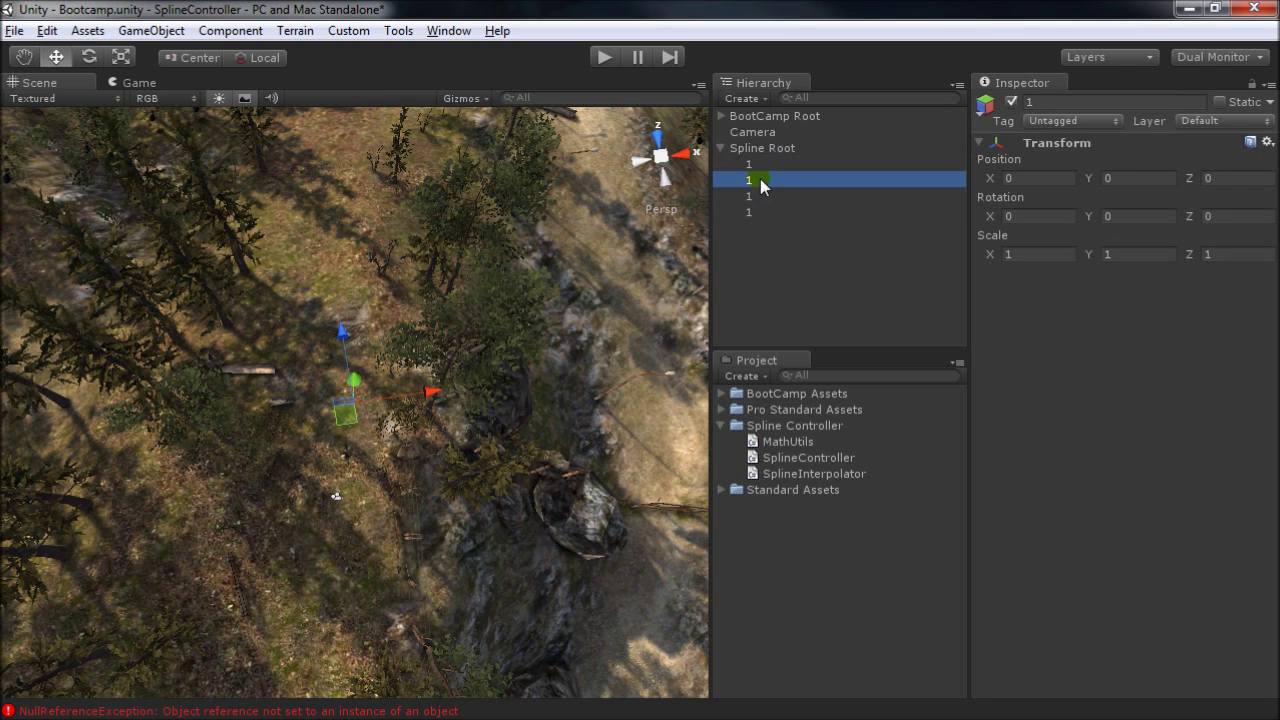
pyautogui.click(760, 184)
pyautogui.write('2')
pyautogui.press('Return')
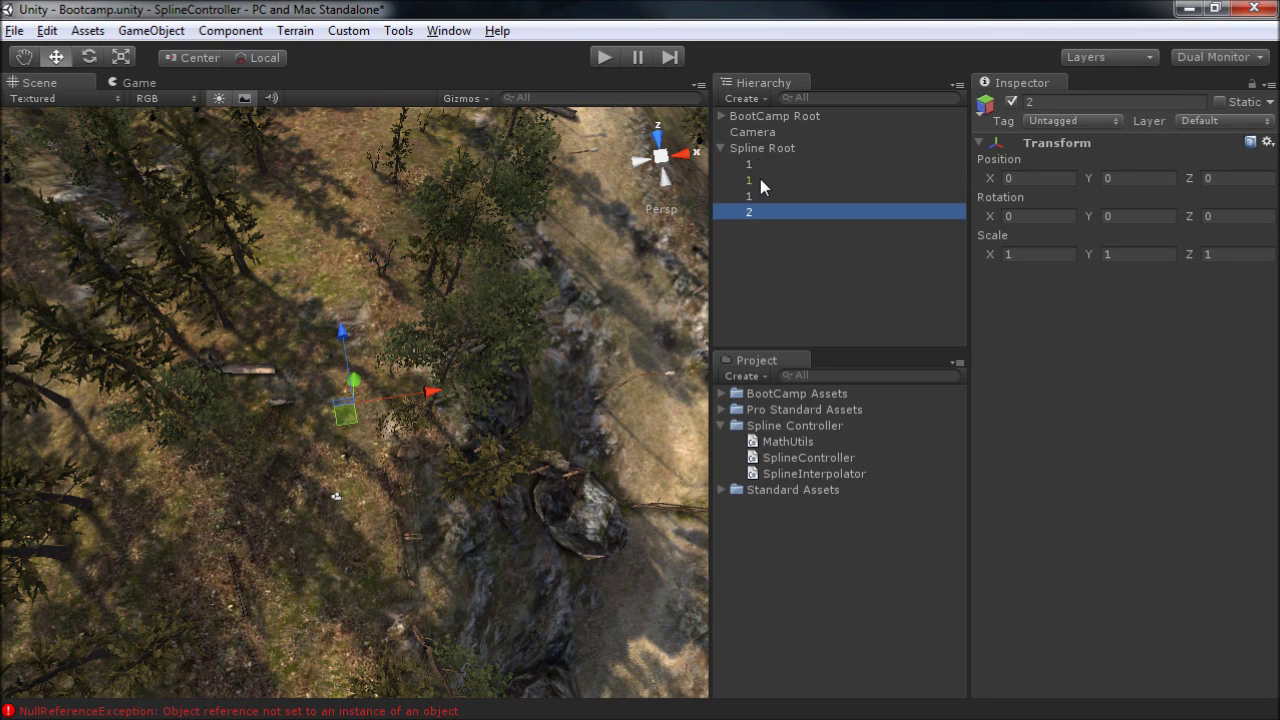
pyautogui.click(761, 186)
pyautogui.click(760, 186)
pyautogui.write('3')
pyautogui.press('Return')
pyautogui.click(760, 186)
pyautogui.click(760, 186)
pyautogui.write('4')
pyautogui.press('Return')
# In a top-down scene view, move spline node 2 up and left across the terrain
pyautogui.doubleClick(754, 165)
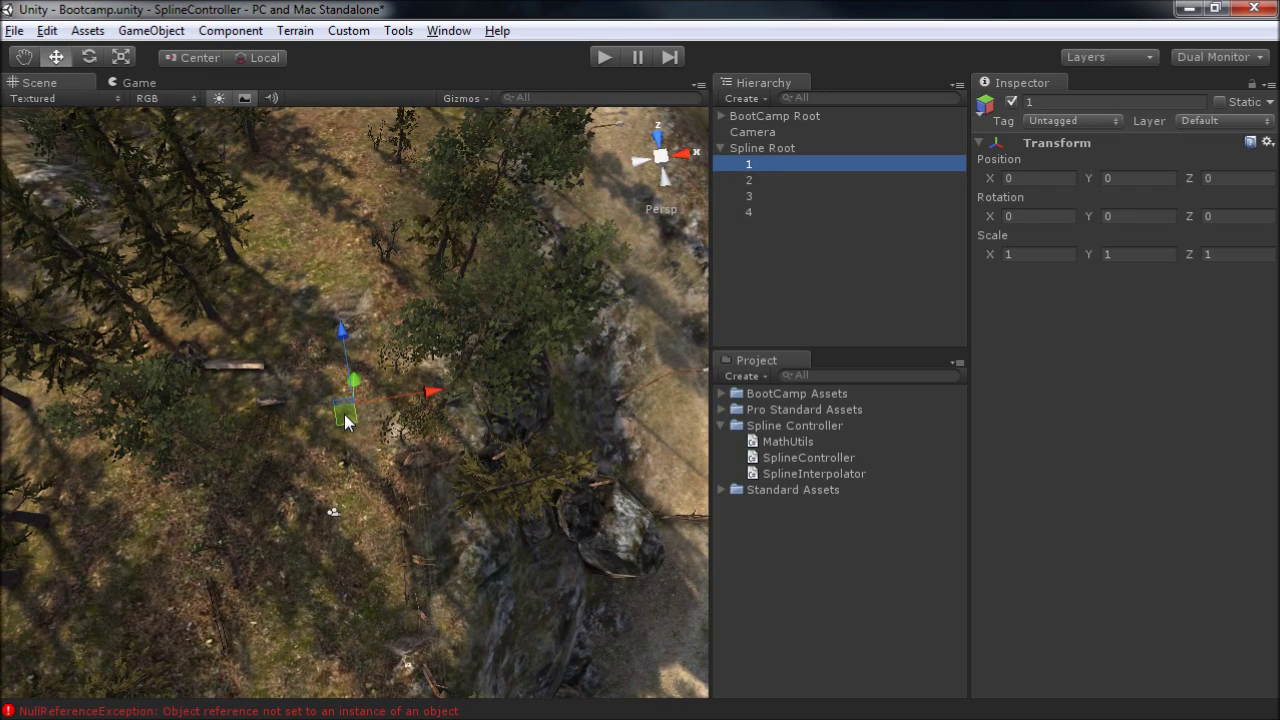
pyautogui.moveTo(378, 388); pyautogui.dragTo(331, 428, button='middle')
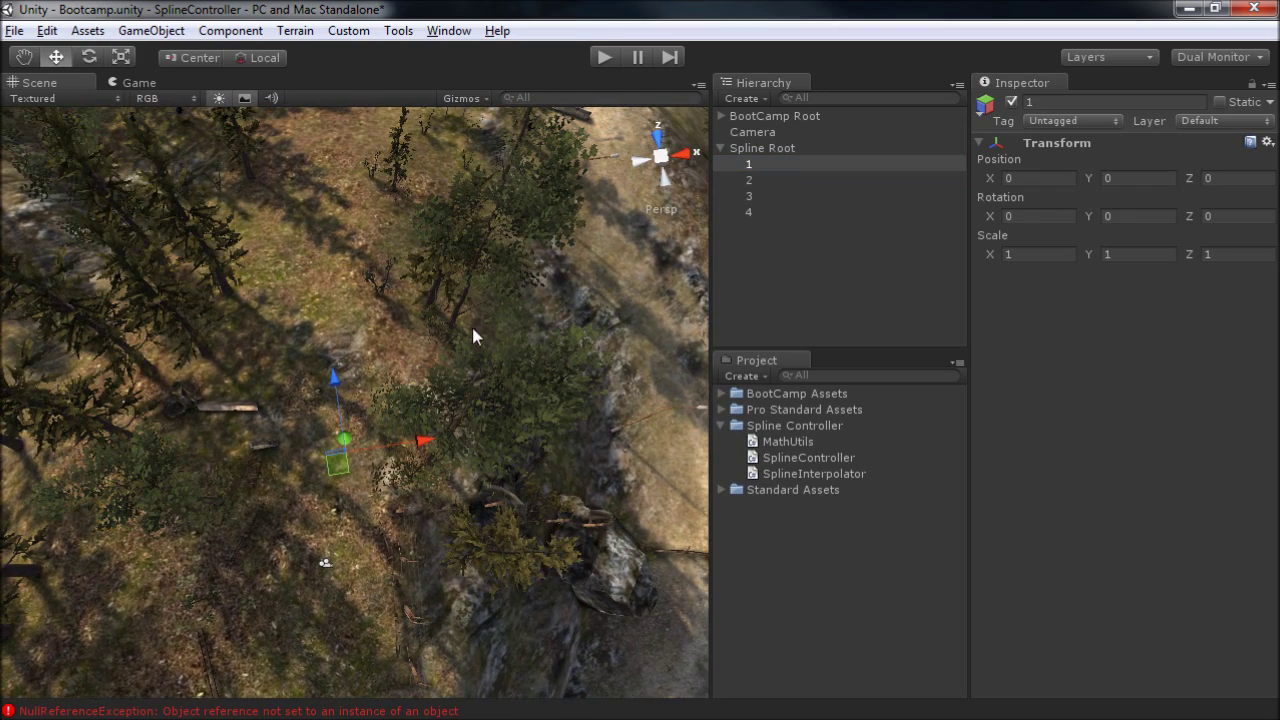
pyautogui.click(663, 178)
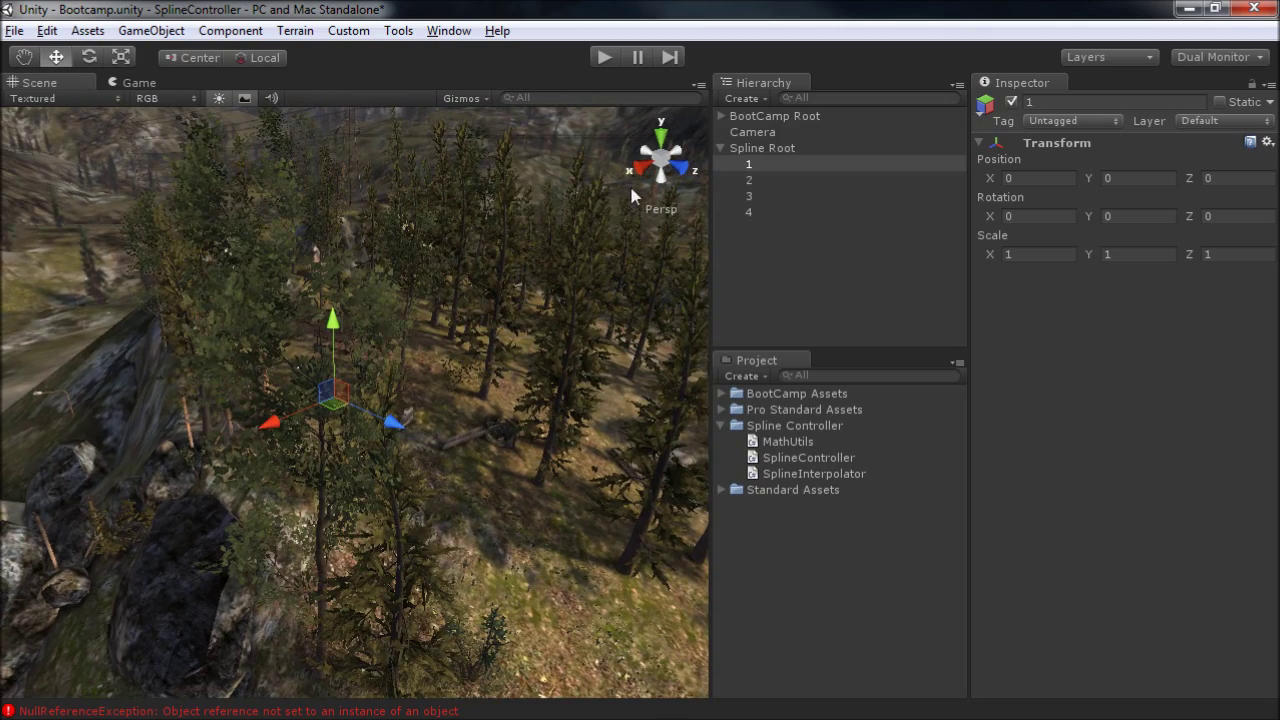
pyautogui.click(661, 134)
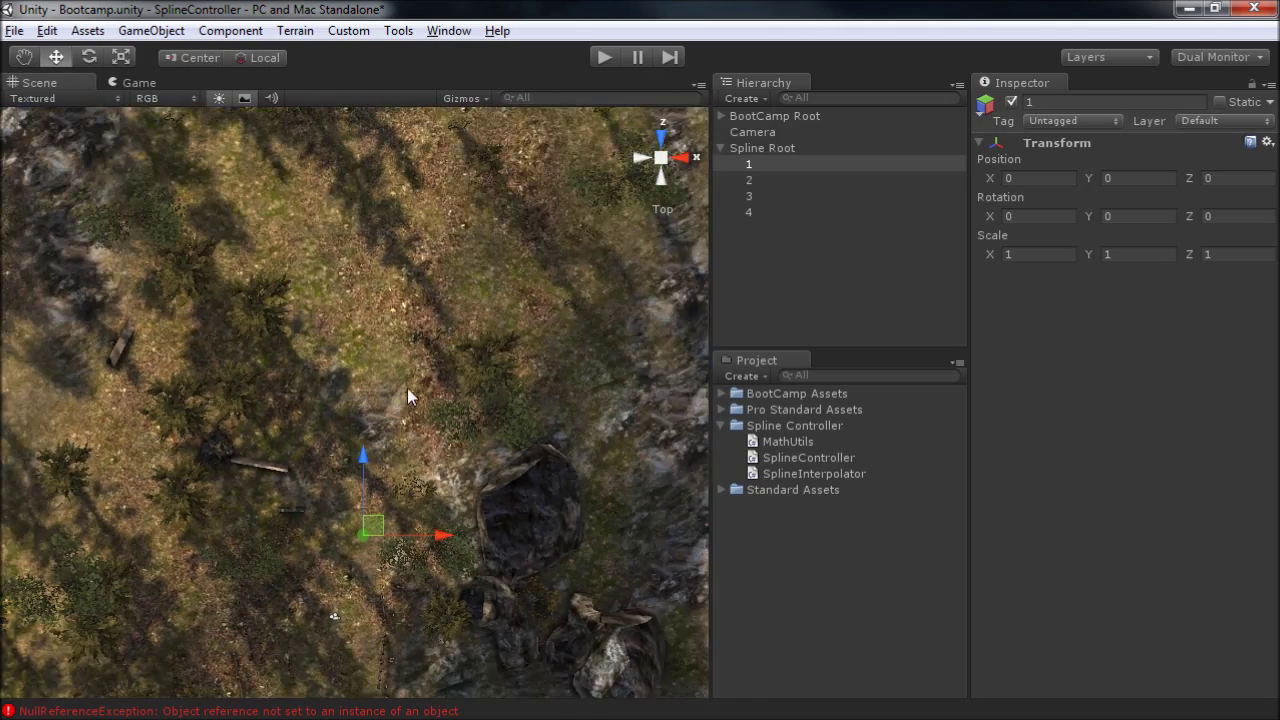
pyautogui.scroll(-3, 440, 395)
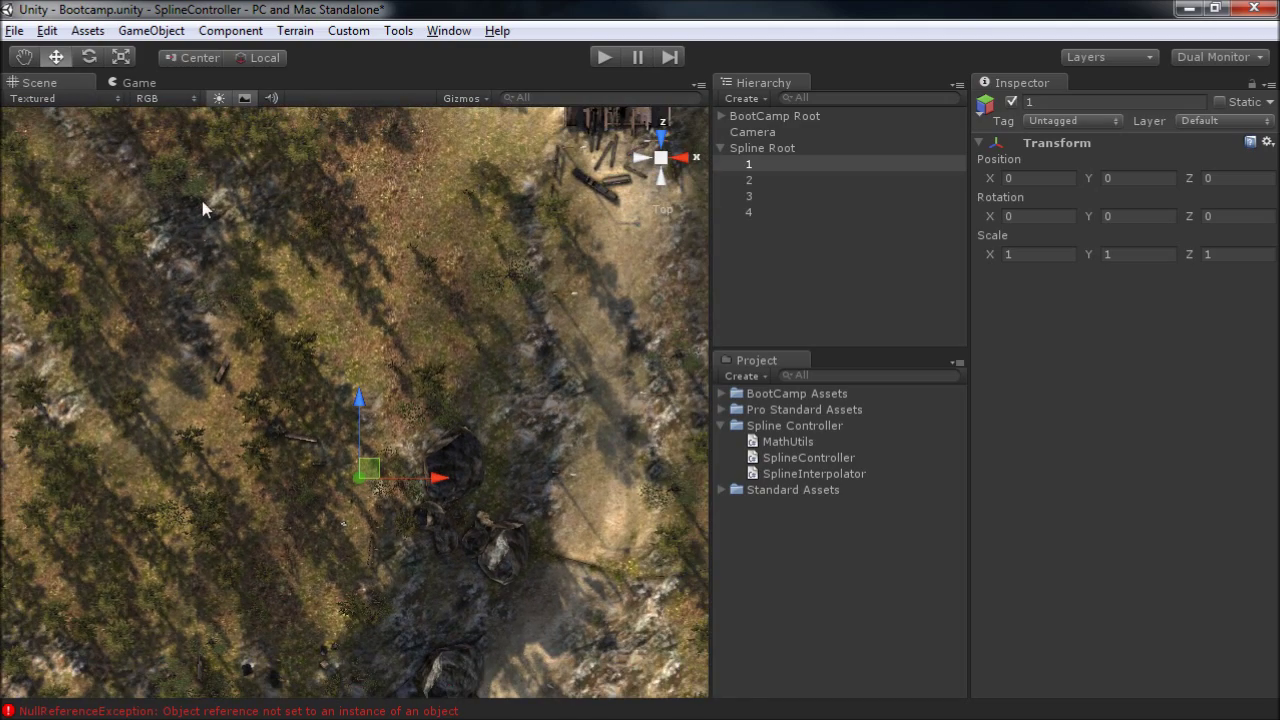
pyautogui.moveTo(558, 276); pyautogui.dragTo(483, 338, button='middle')
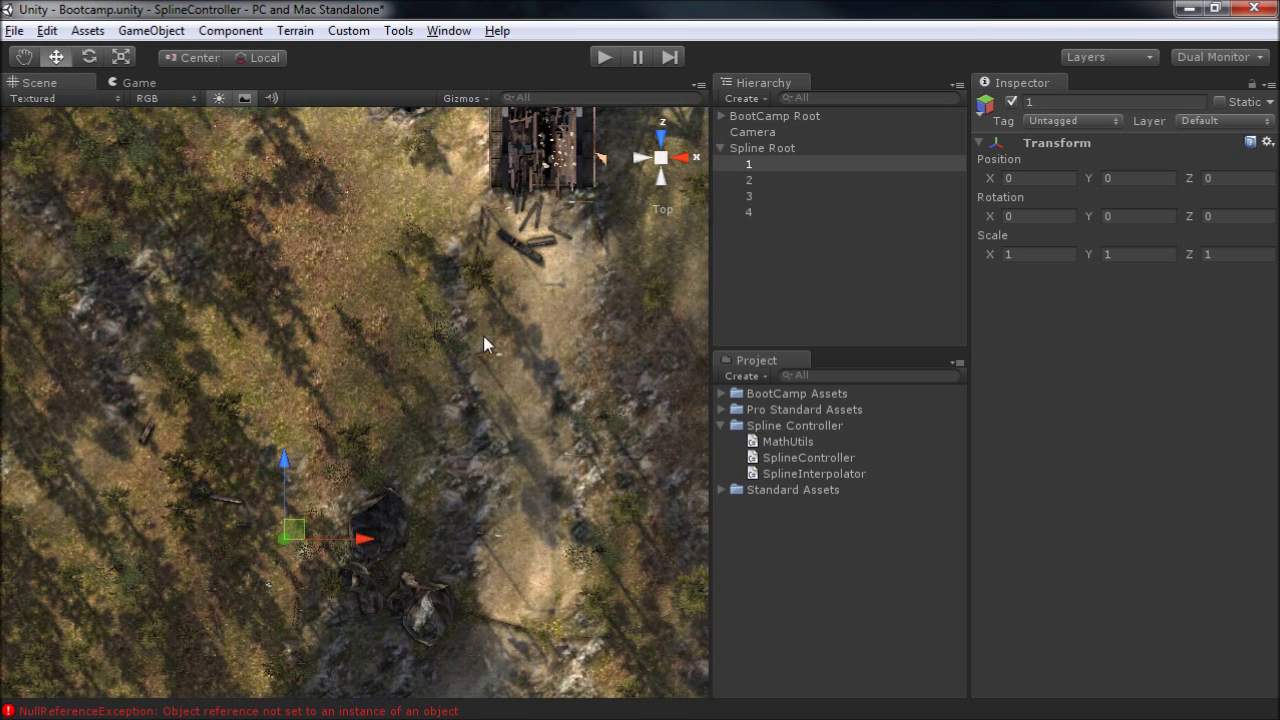
pyautogui.click(752, 180)
pyautogui.press('f')
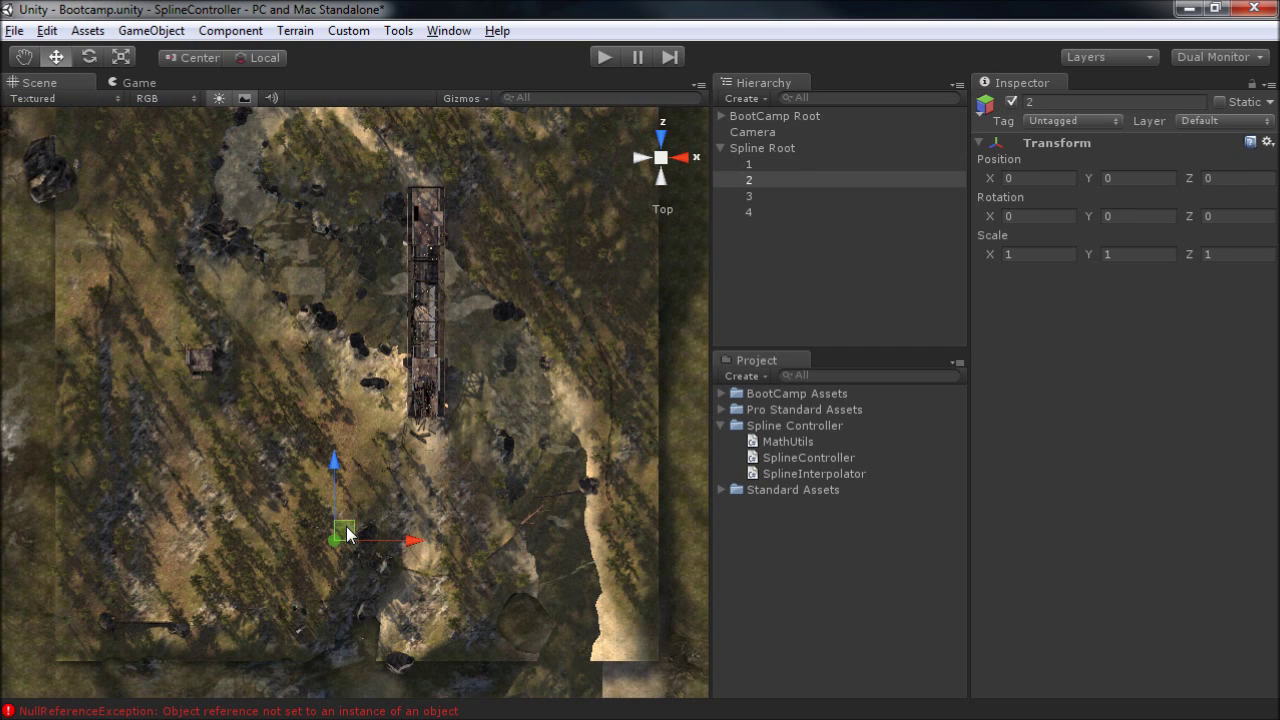
pyautogui.moveTo(346, 526); pyautogui.dragTo(232, 283)
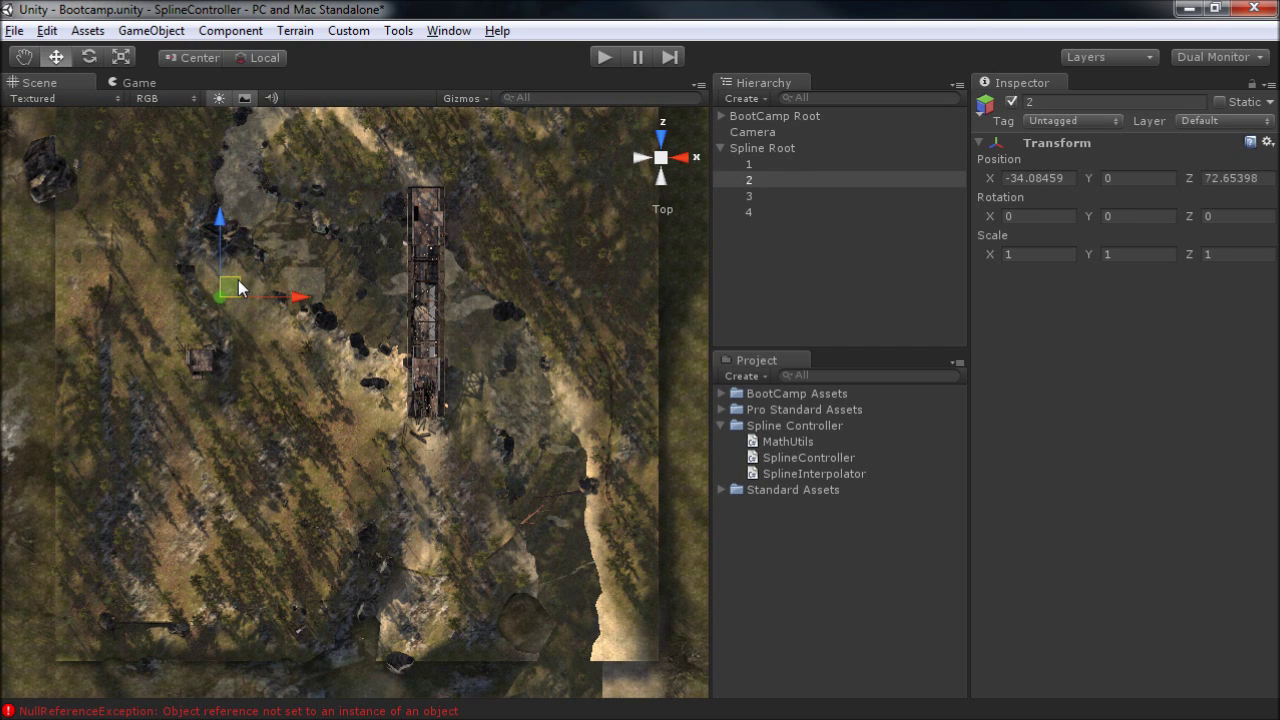
# Rotate spline node 2 on Y to about 81.9 degrees
pyautogui.press('e')
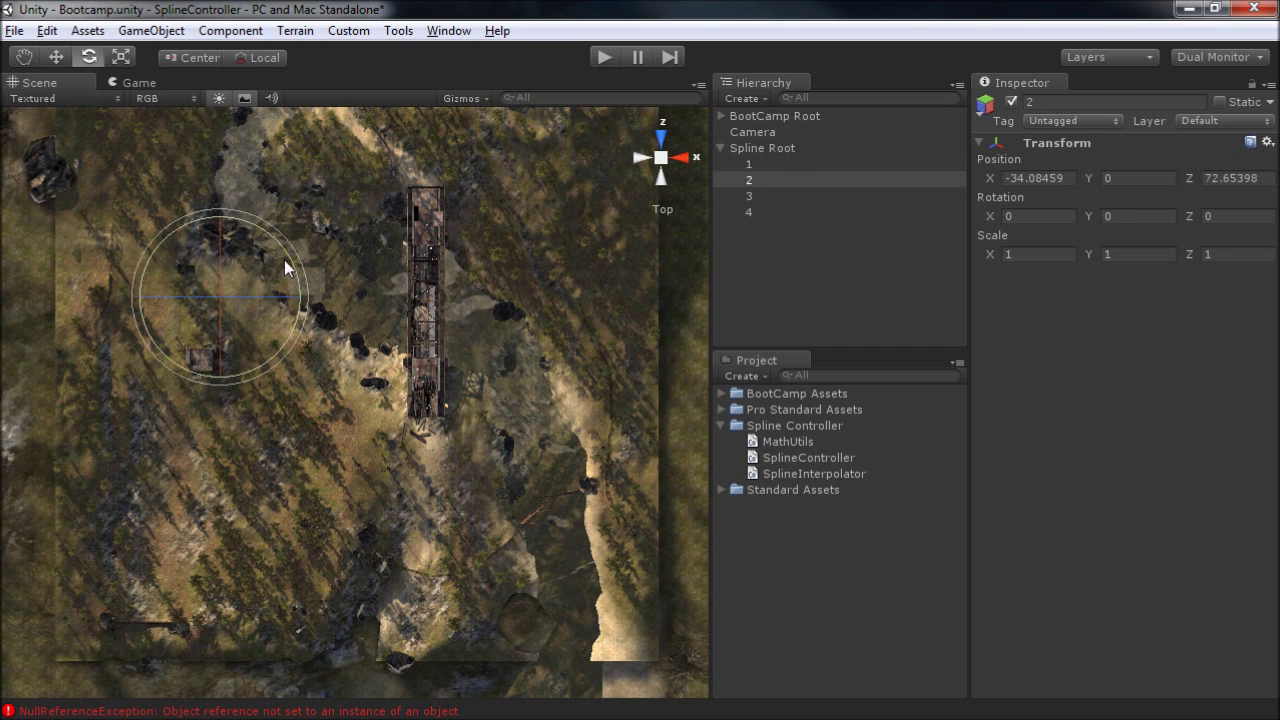
pyautogui.moveTo(296, 253); pyautogui.dragTo(294, 653)
pyautogui.press('w')
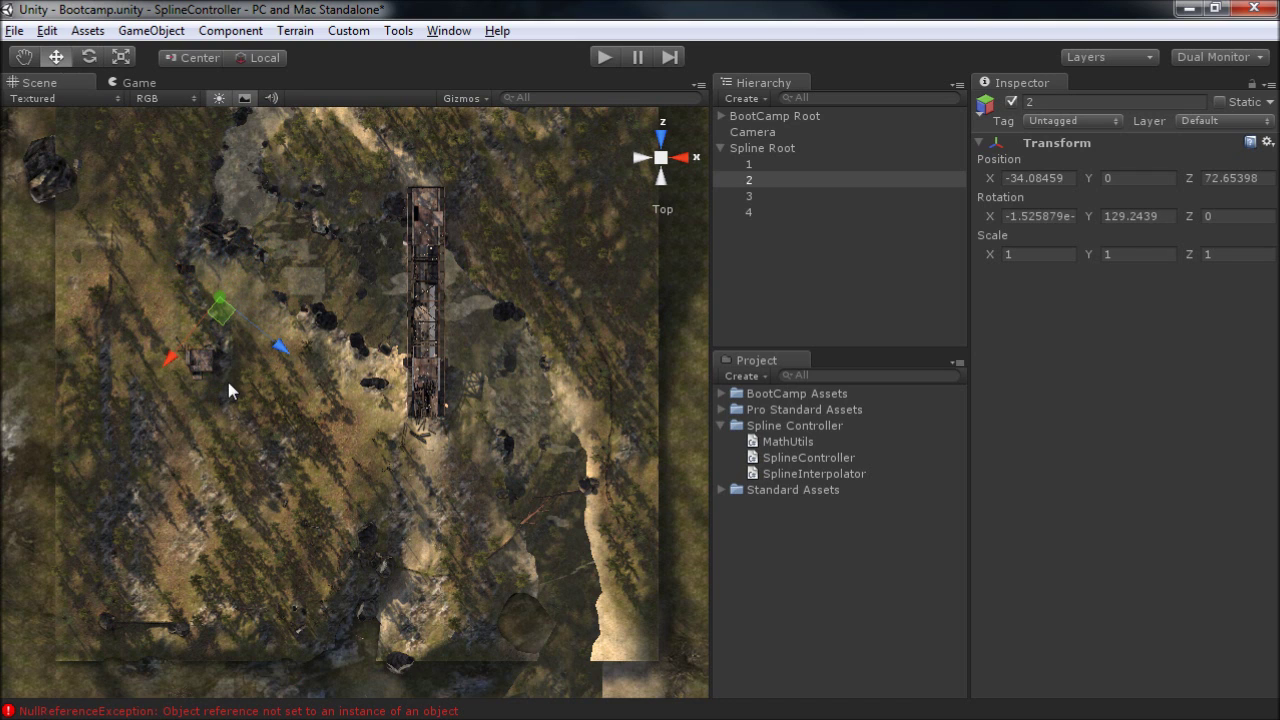
pyautogui.moveTo(201, 417); pyautogui.dragTo(301, 469)
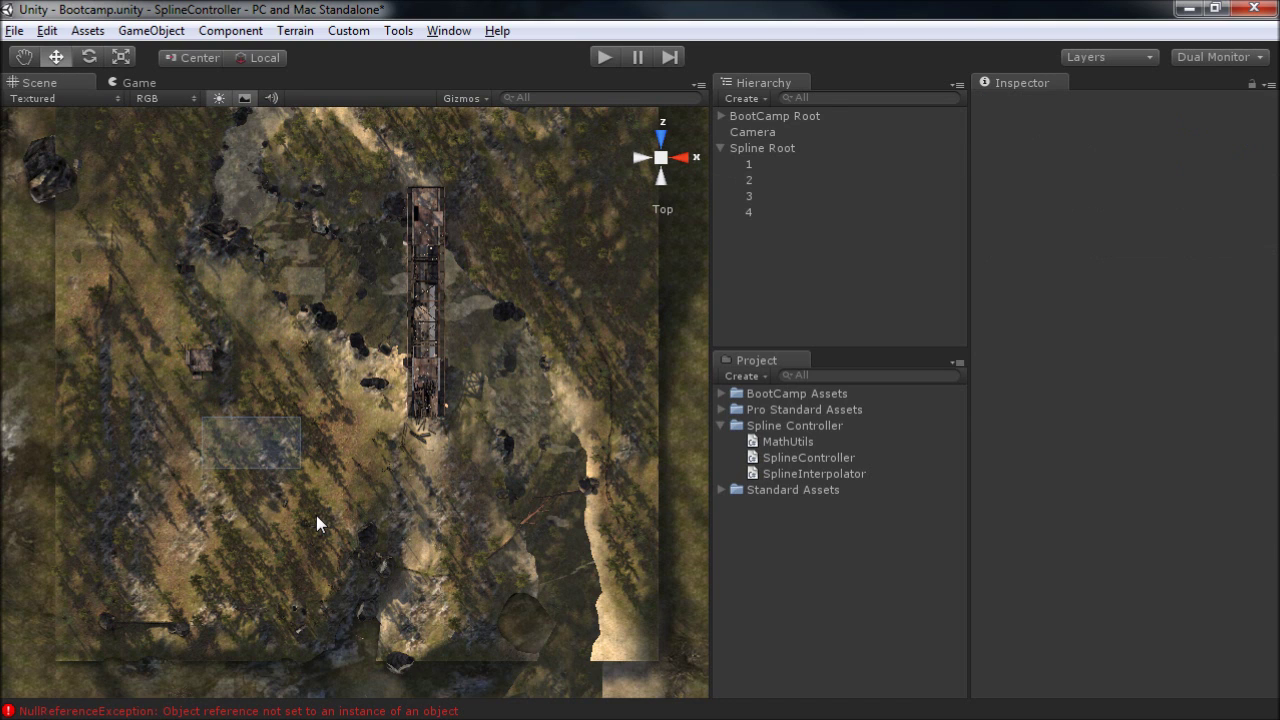
pyautogui.click(316, 515)
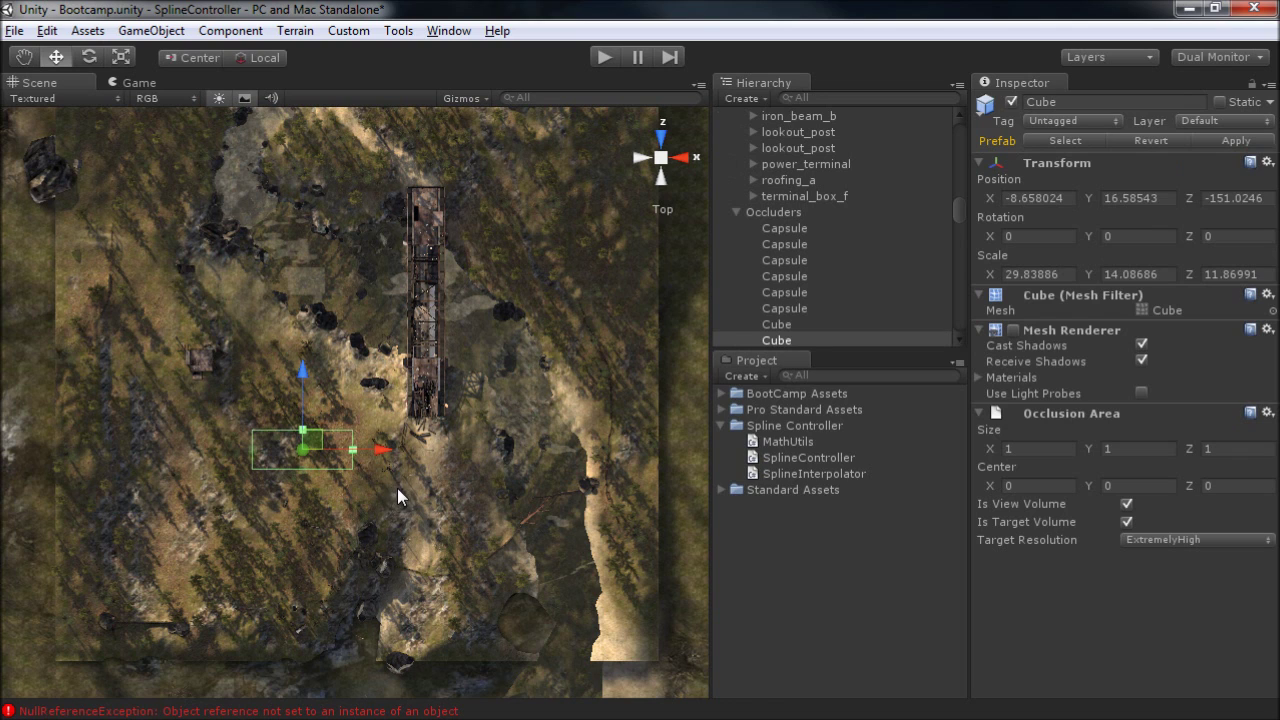
pyautogui.hotkey('ctrl', 'z')
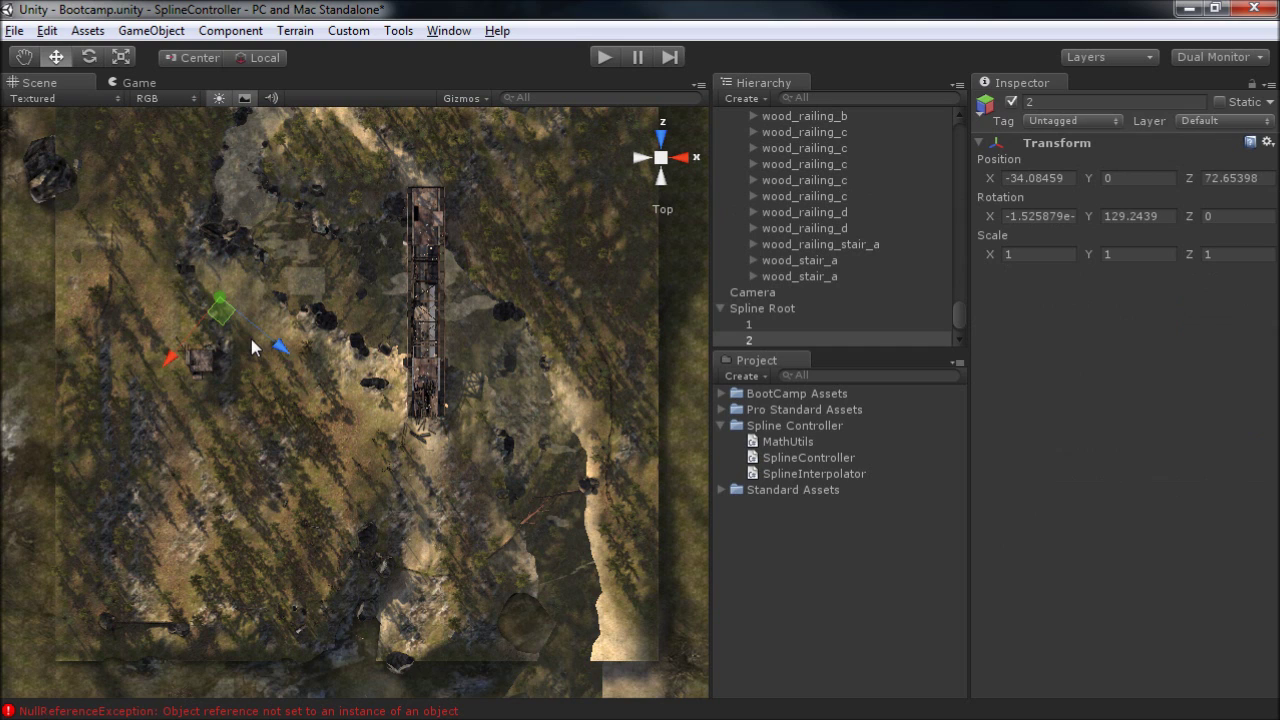
pyautogui.press('e')
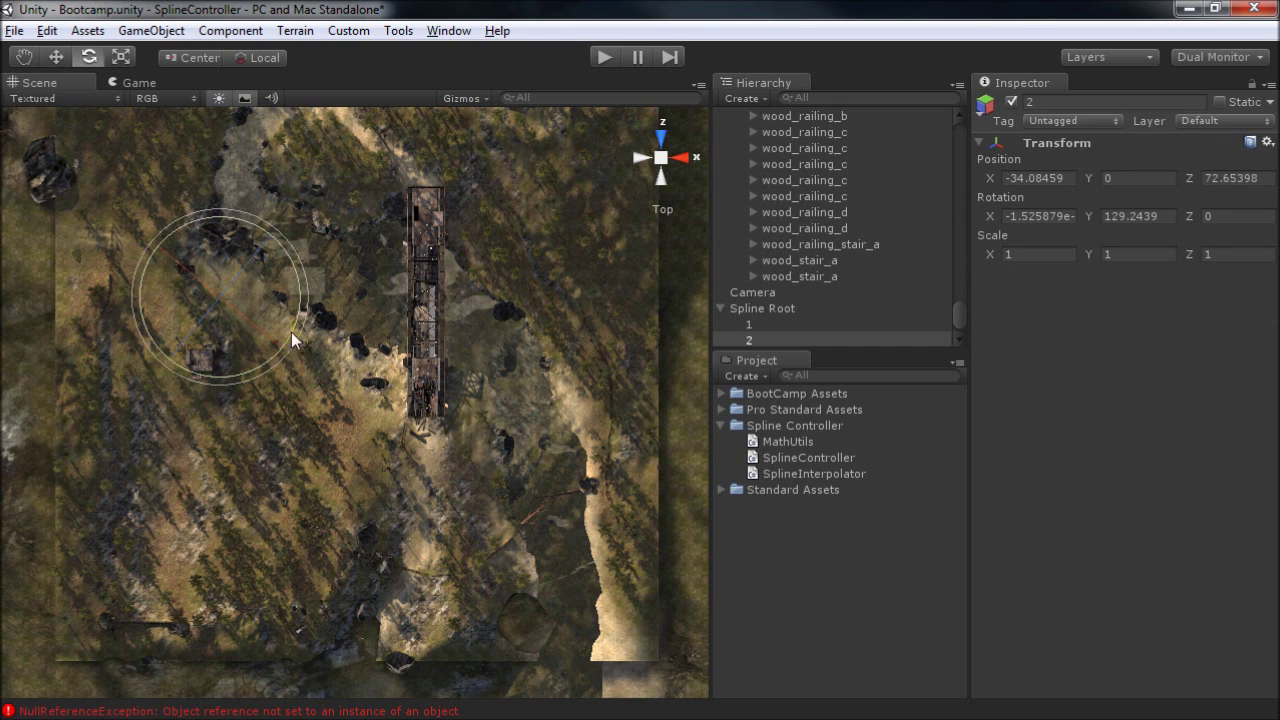
pyautogui.moveTo(306, 335); pyautogui.dragTo(308, 179)
pyautogui.press('w')
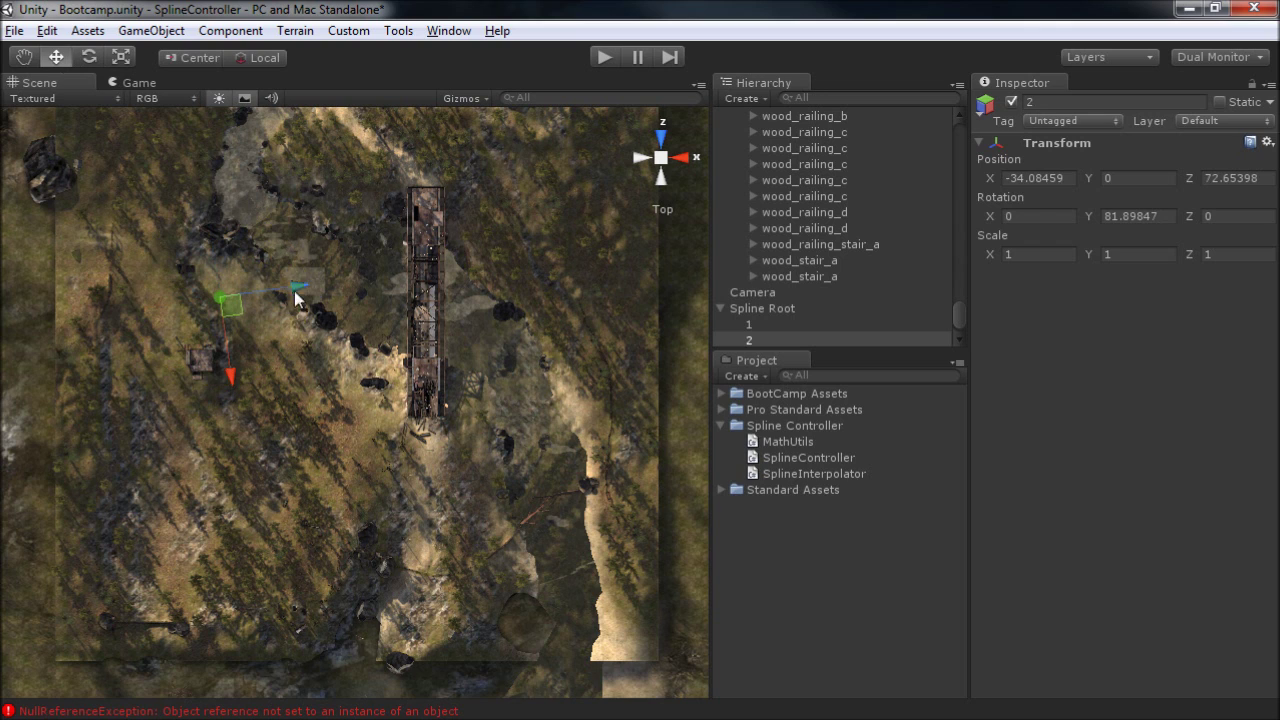
pyautogui.click(742, 326)
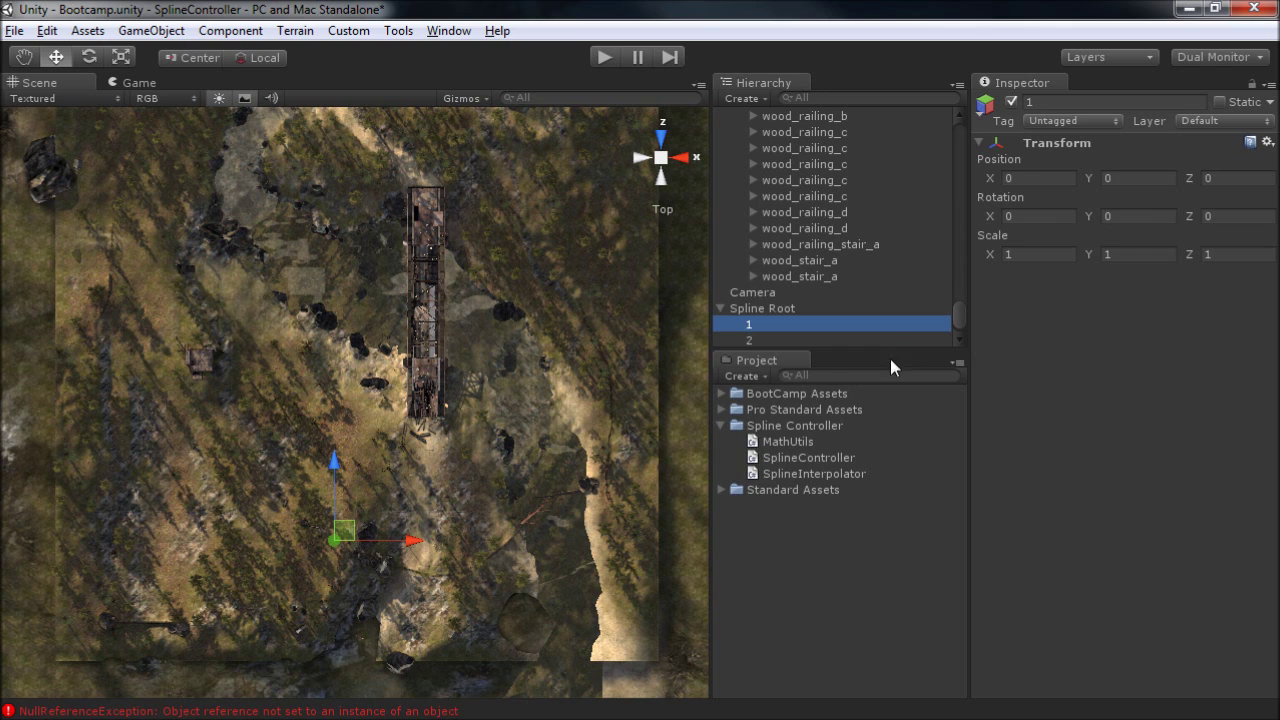
pyautogui.scroll(-1, 962, 313)
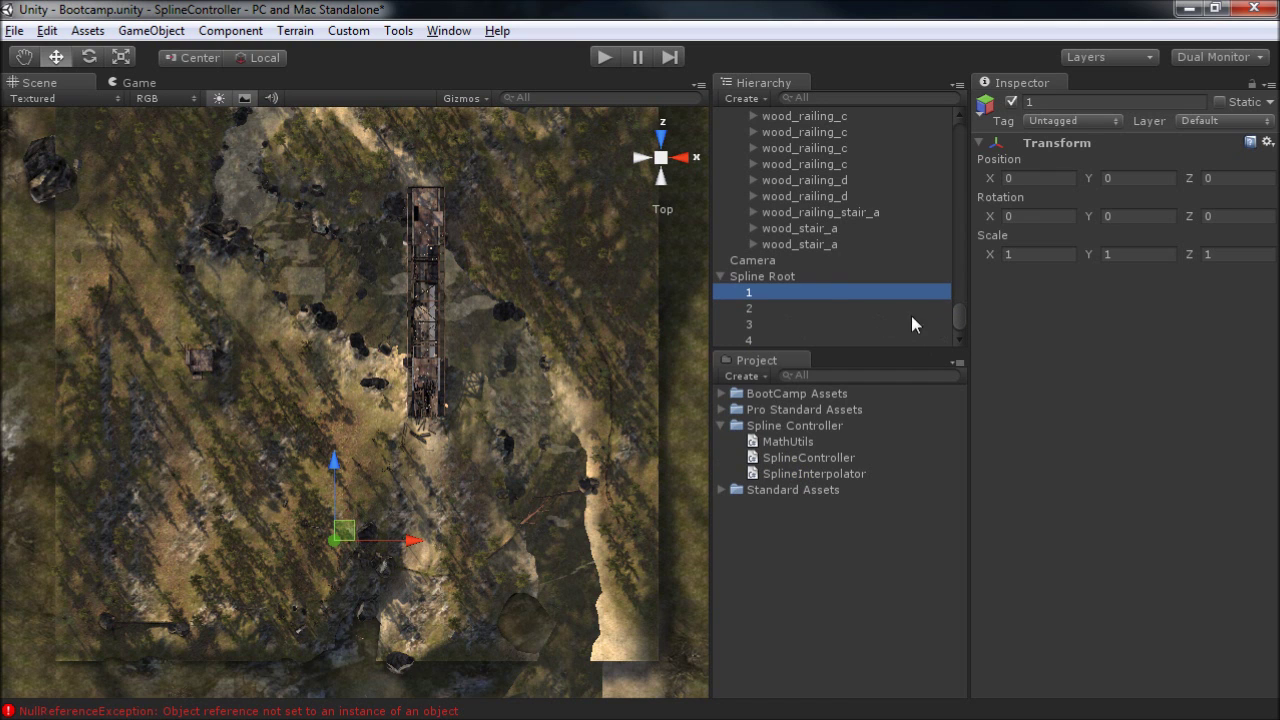
# Assign Spline Root to the Spline Root field of the Camera's second Spline Controller
pyautogui.click(760, 260)
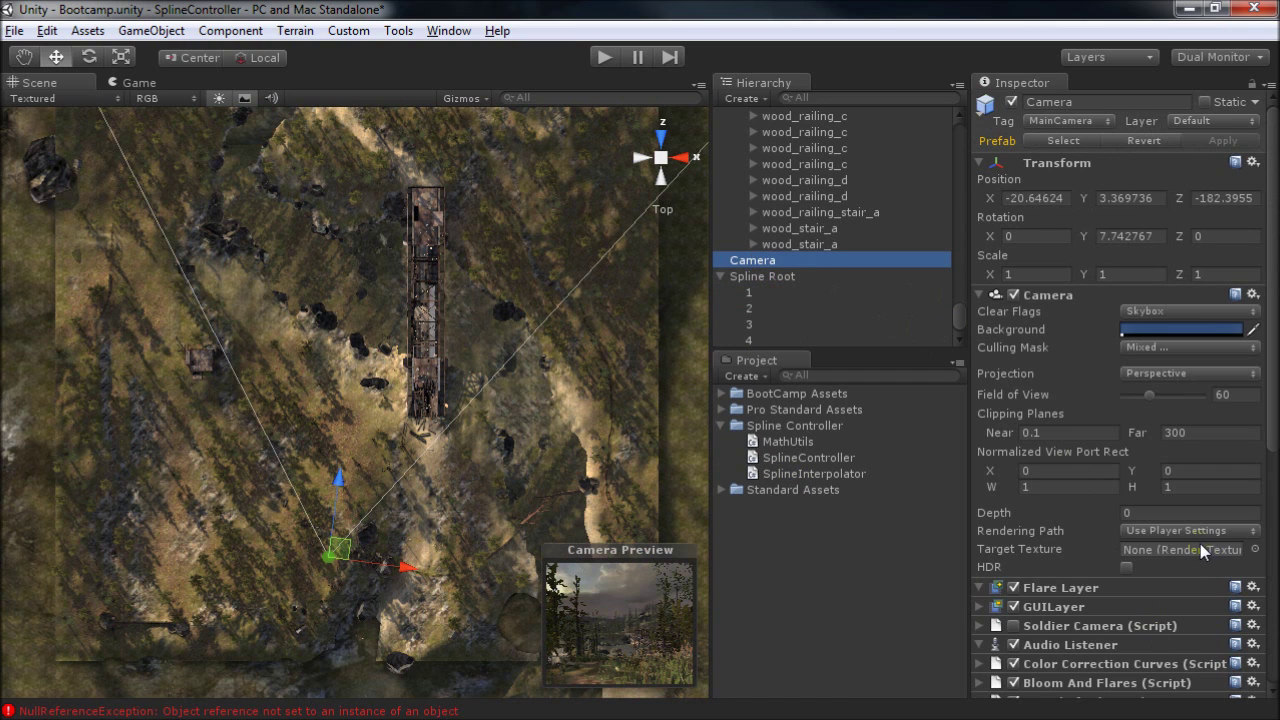
pyautogui.moveTo(1272, 413); pyautogui.dragTo(1272, 658)
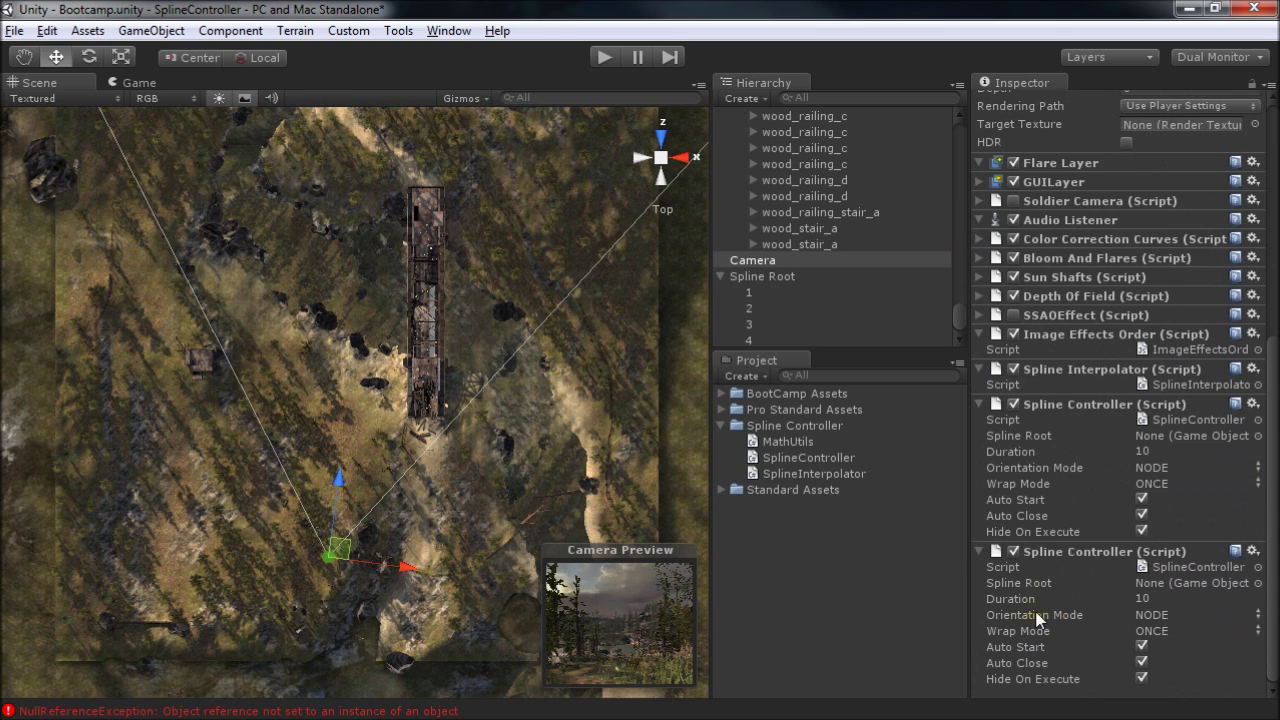
pyautogui.click(1258, 583)
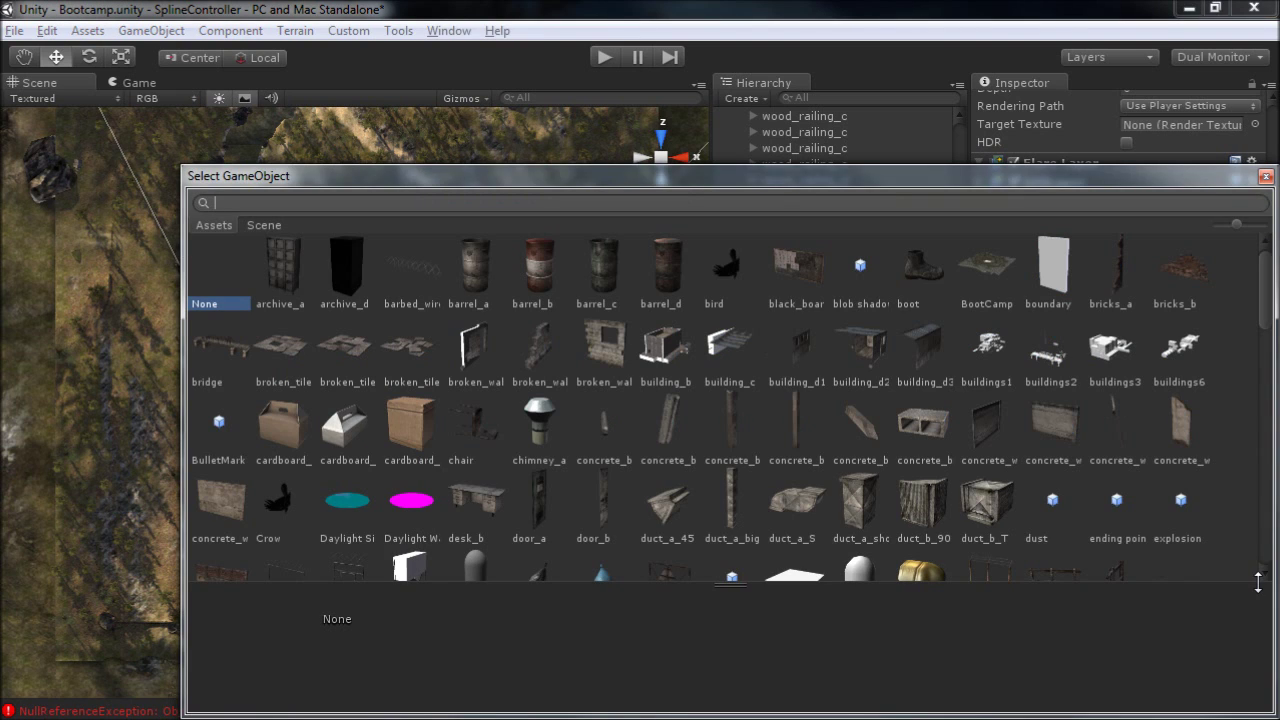
pyautogui.press('Escape')
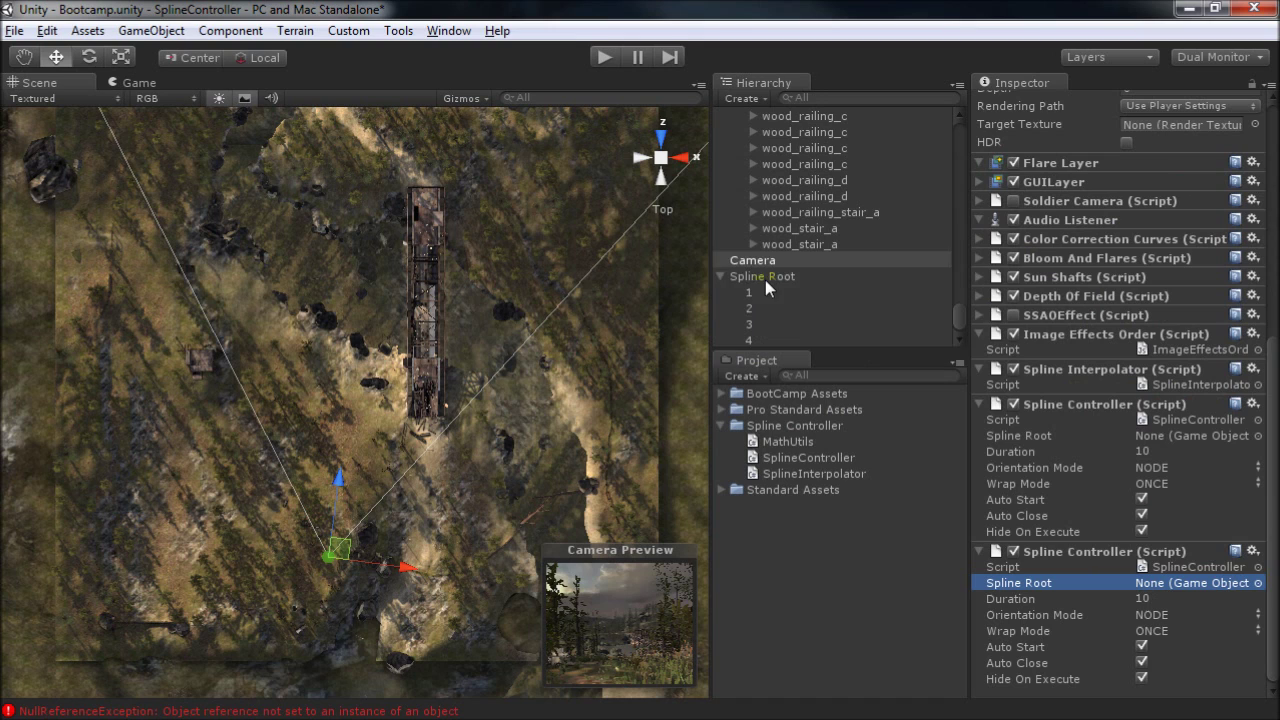
pyautogui.moveTo(765, 280); pyautogui.dragTo(1205, 586)
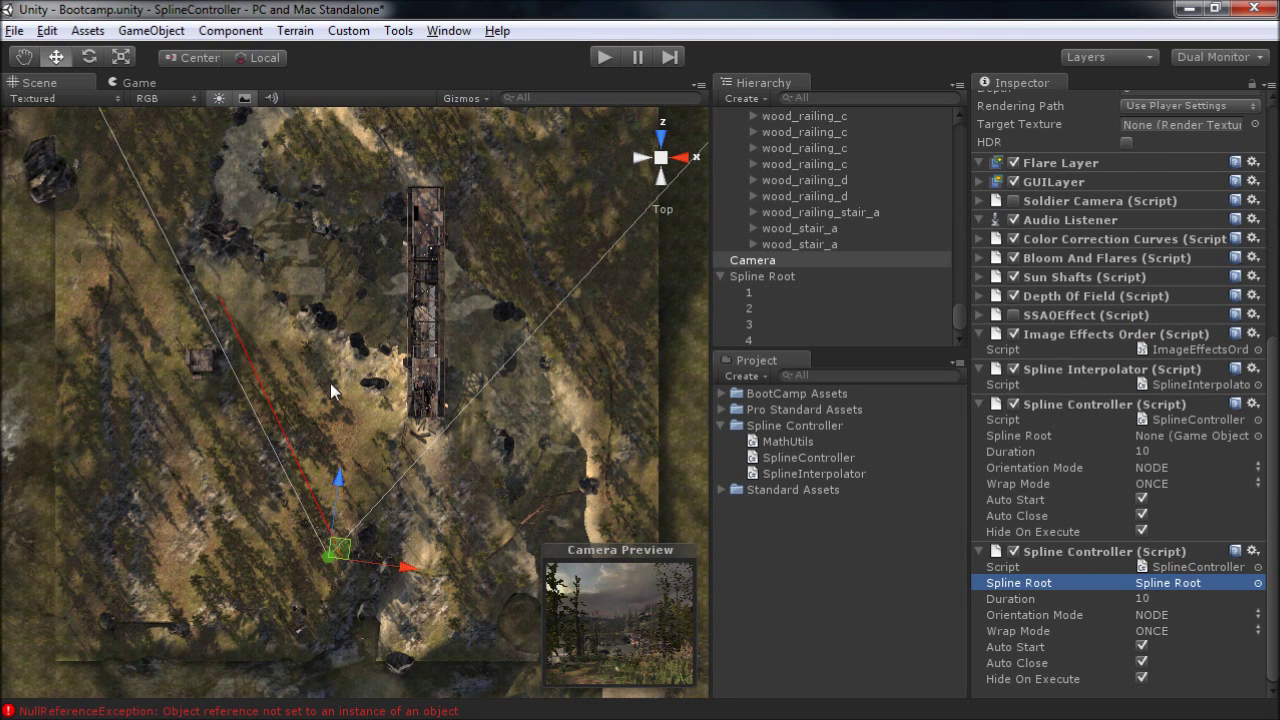
# Place node 3 at X 55.61, Z 80.43, up-right of the building, rotated to Y -195.66
pyautogui.click(751, 295)
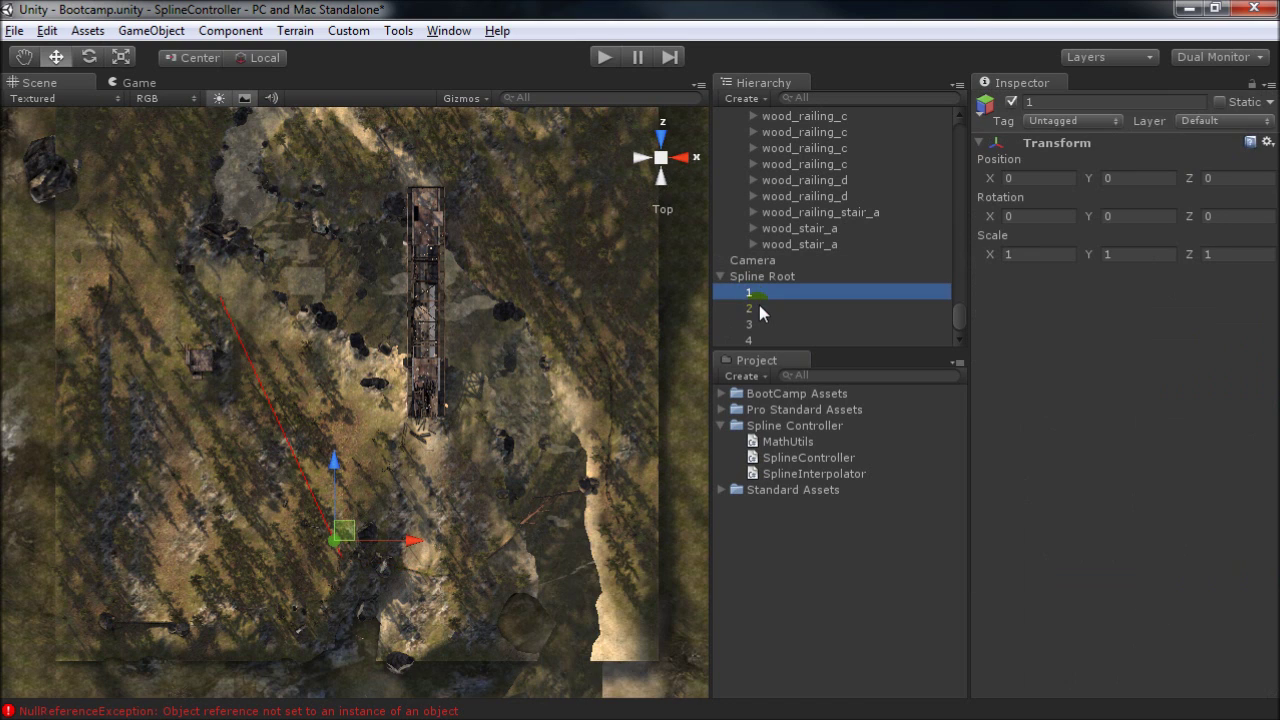
pyautogui.click(759, 308)
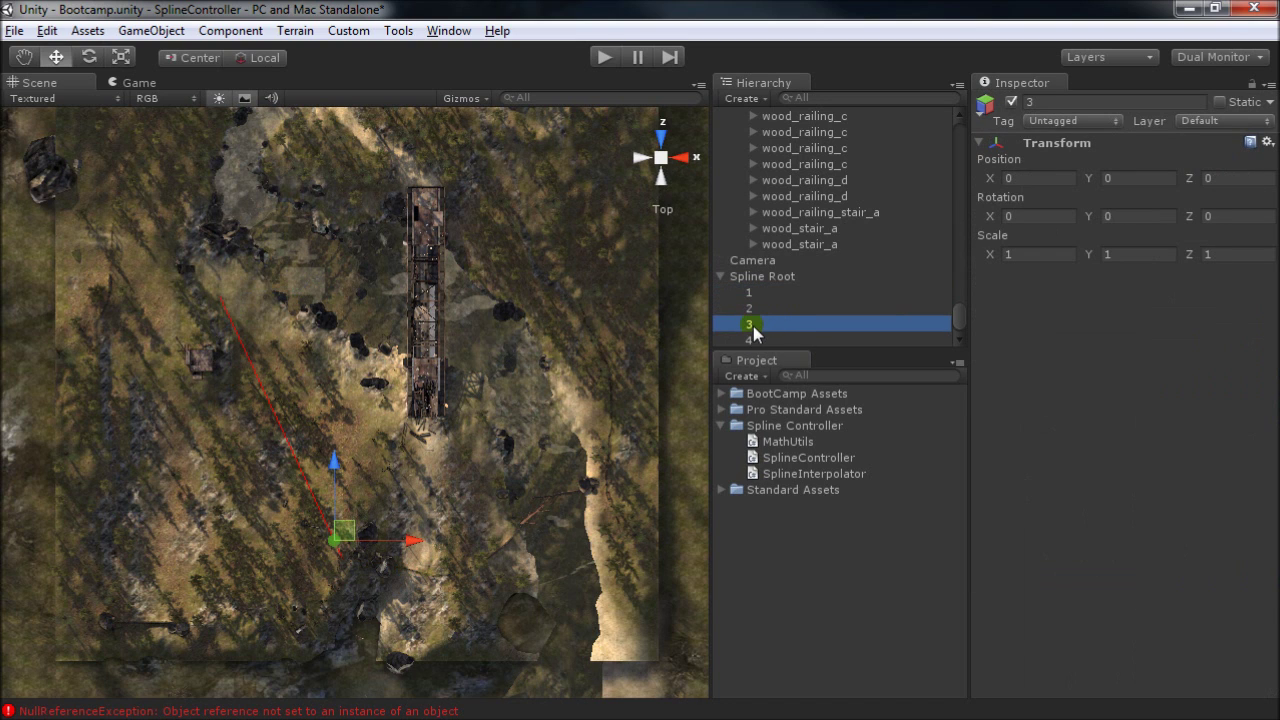
pyautogui.moveTo(348, 533); pyautogui.dragTo(537, 266)
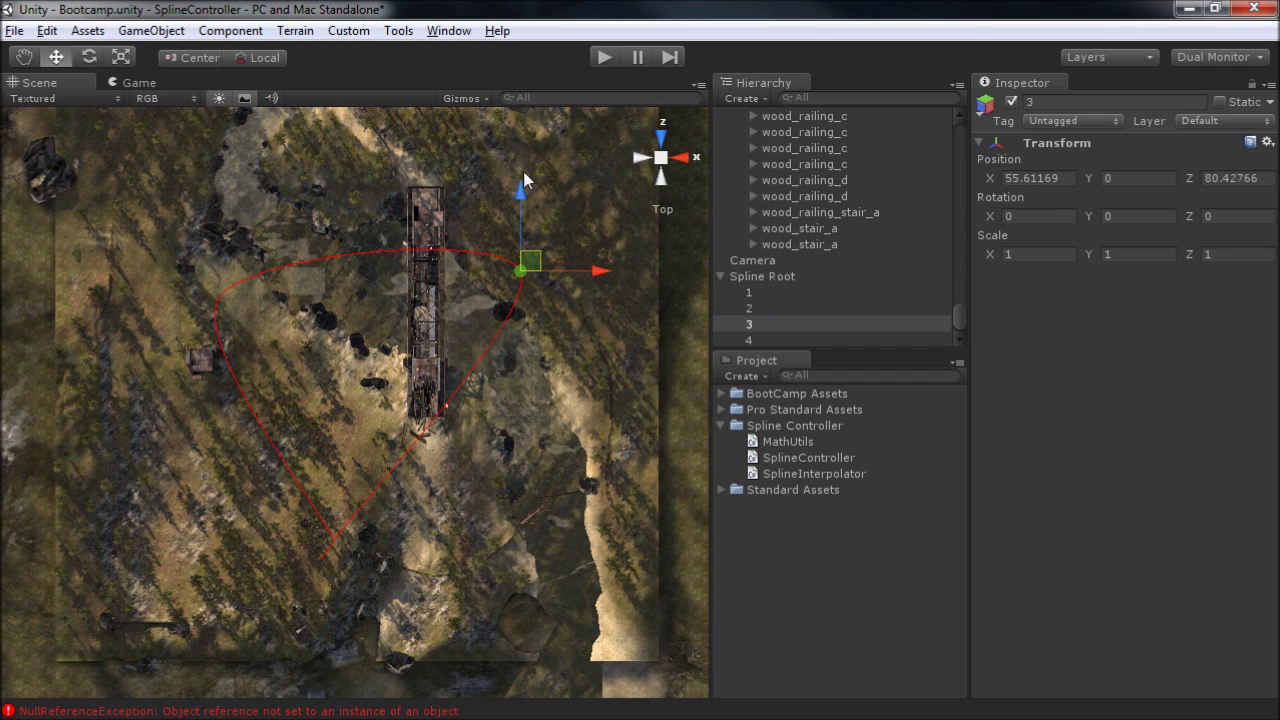
pyautogui.press('e')
pyautogui.moveTo(600, 240); pyautogui.dragTo(523, 216)
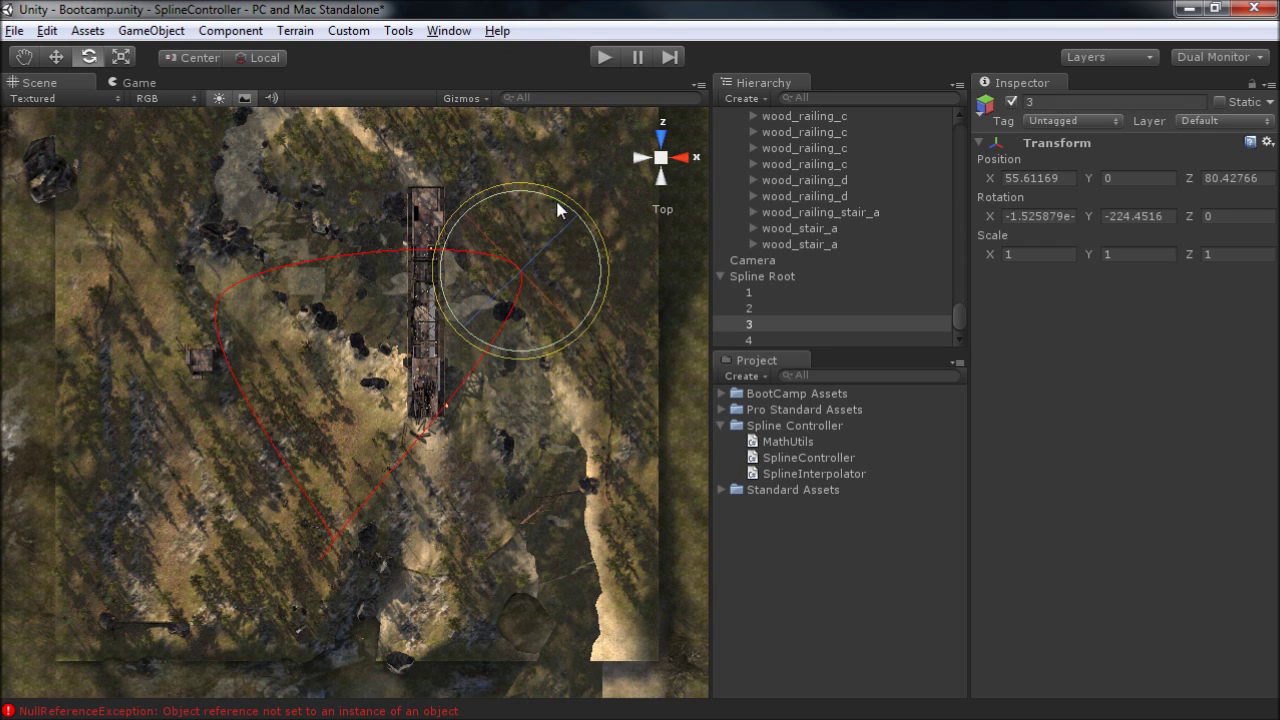
pyautogui.moveTo(608, 257); pyautogui.dragTo(601, 184)
pyautogui.press('w')
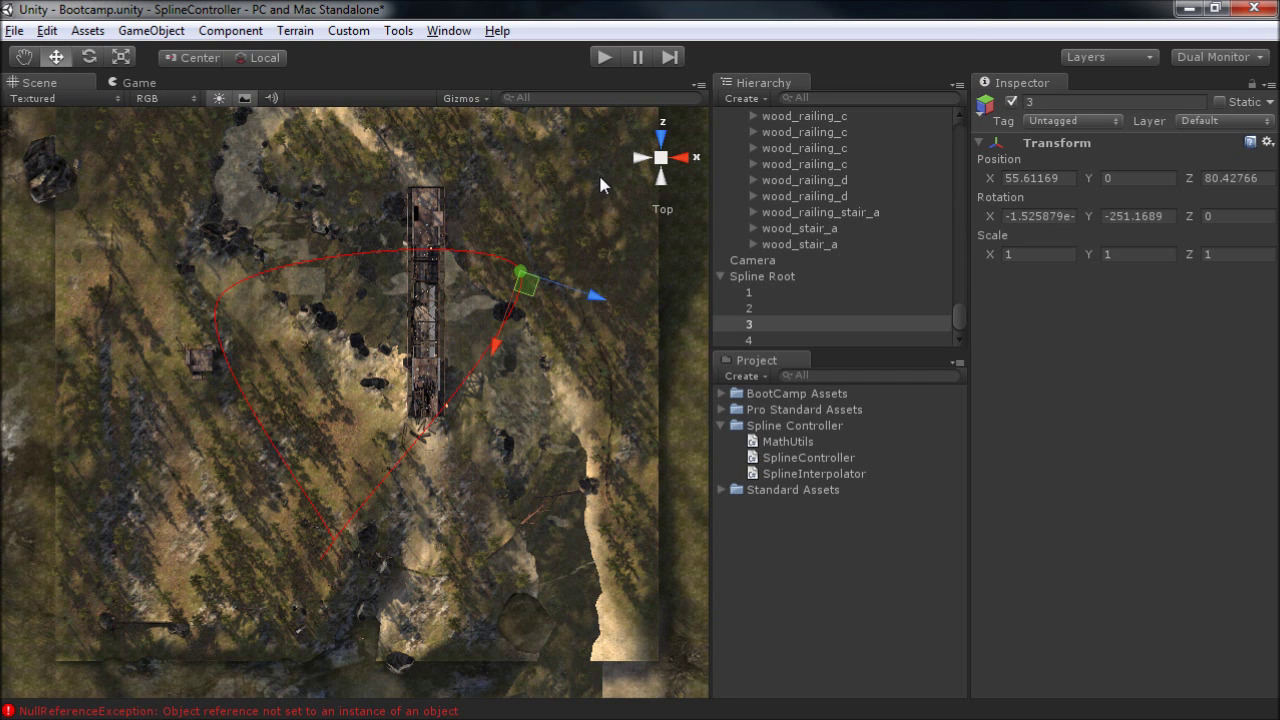
pyautogui.press('e')
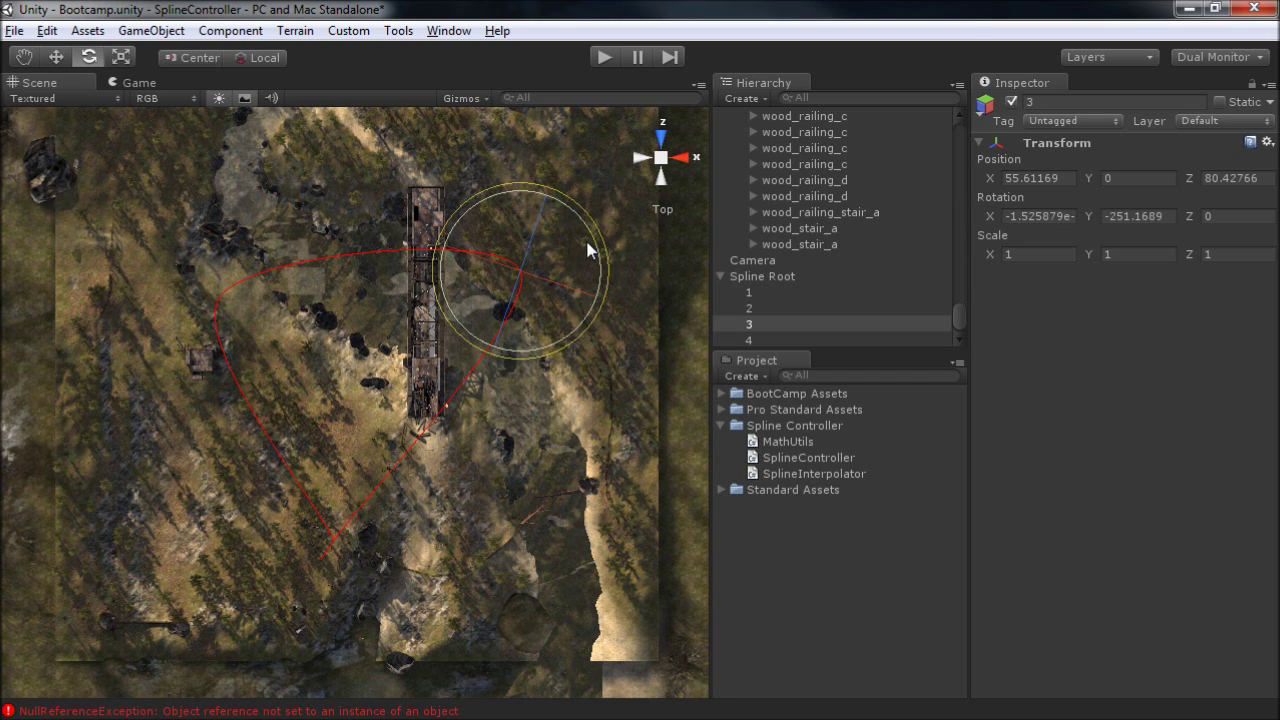
pyautogui.moveTo(605, 268); pyautogui.dragTo(594, 425)
pyautogui.press('w')
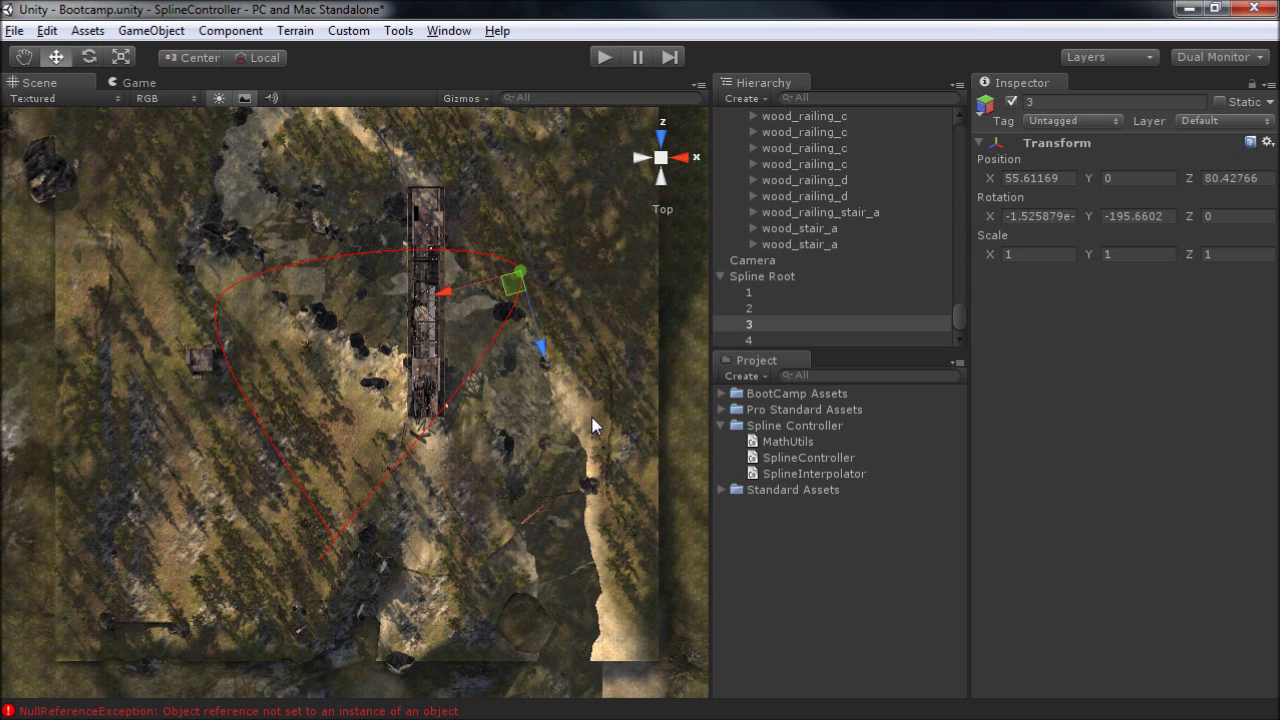
pyautogui.click(777, 340)
# Move node 4 to the lower right and rotate it to Y -139.61
pyautogui.moveTo(344, 531); pyautogui.dragTo(525, 493)
pyautogui.press('e')
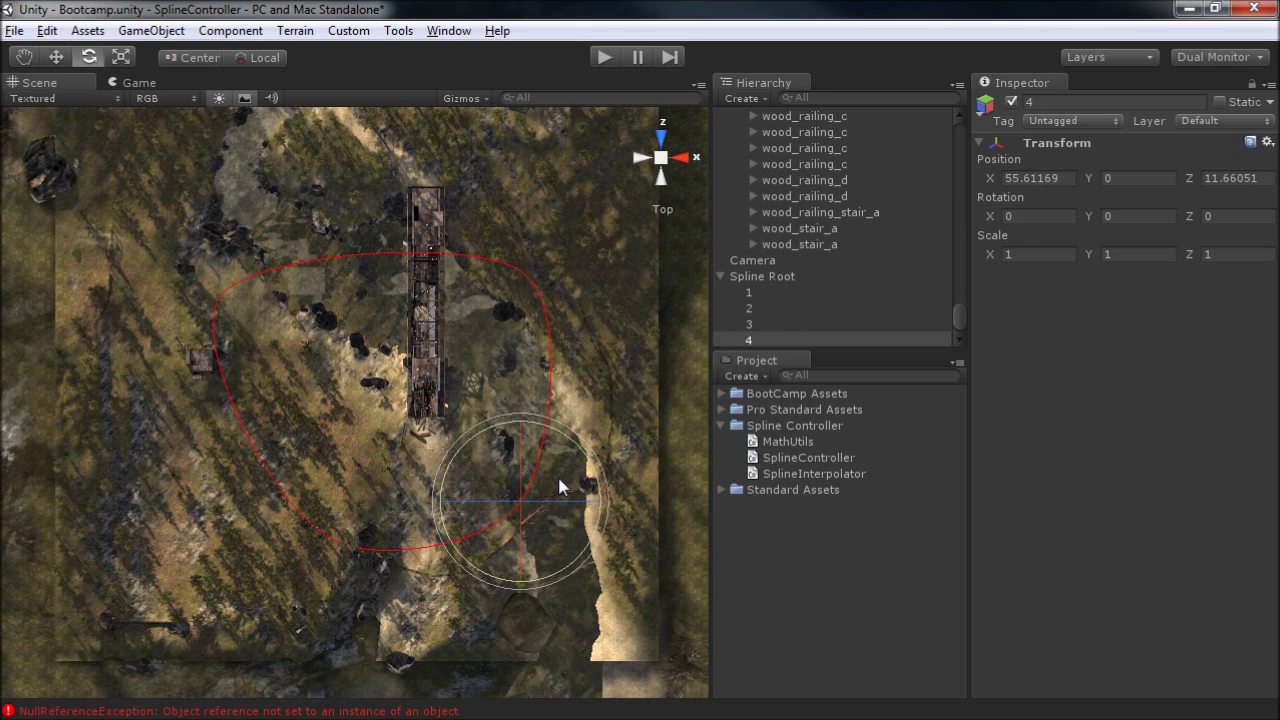
pyautogui.moveTo(600, 480); pyautogui.dragTo(330, 130)
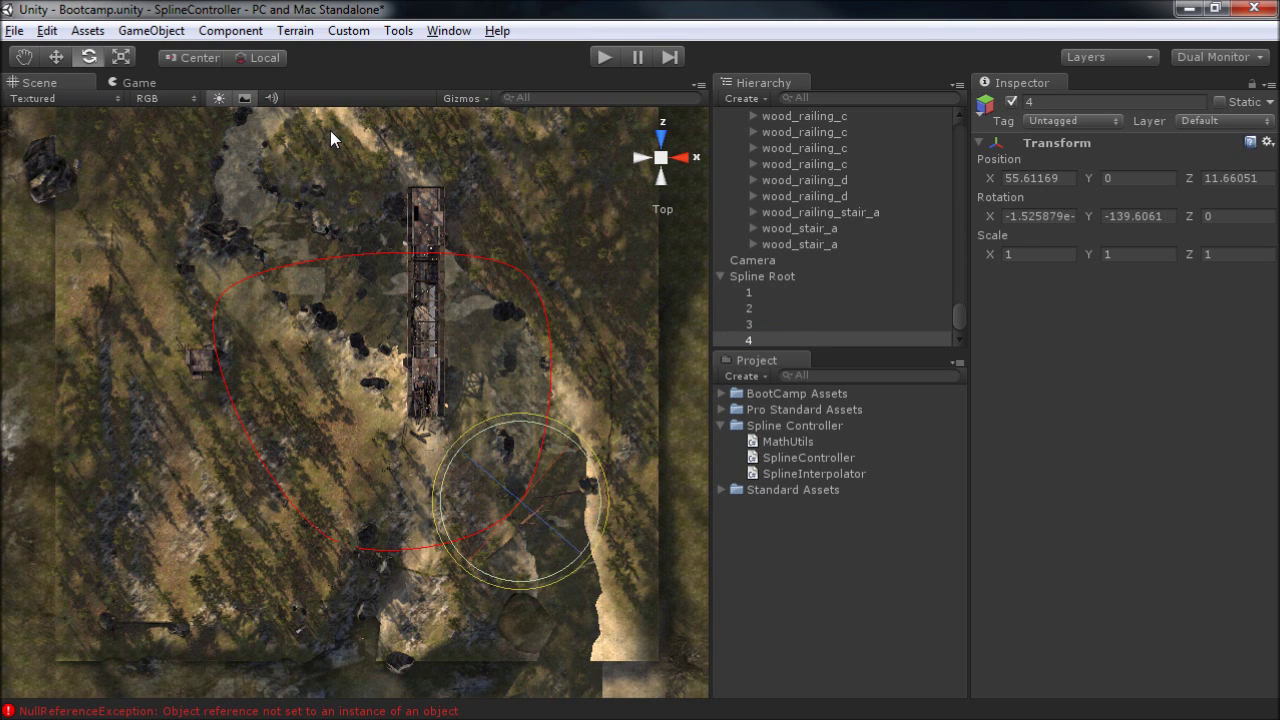
pyautogui.press('w')
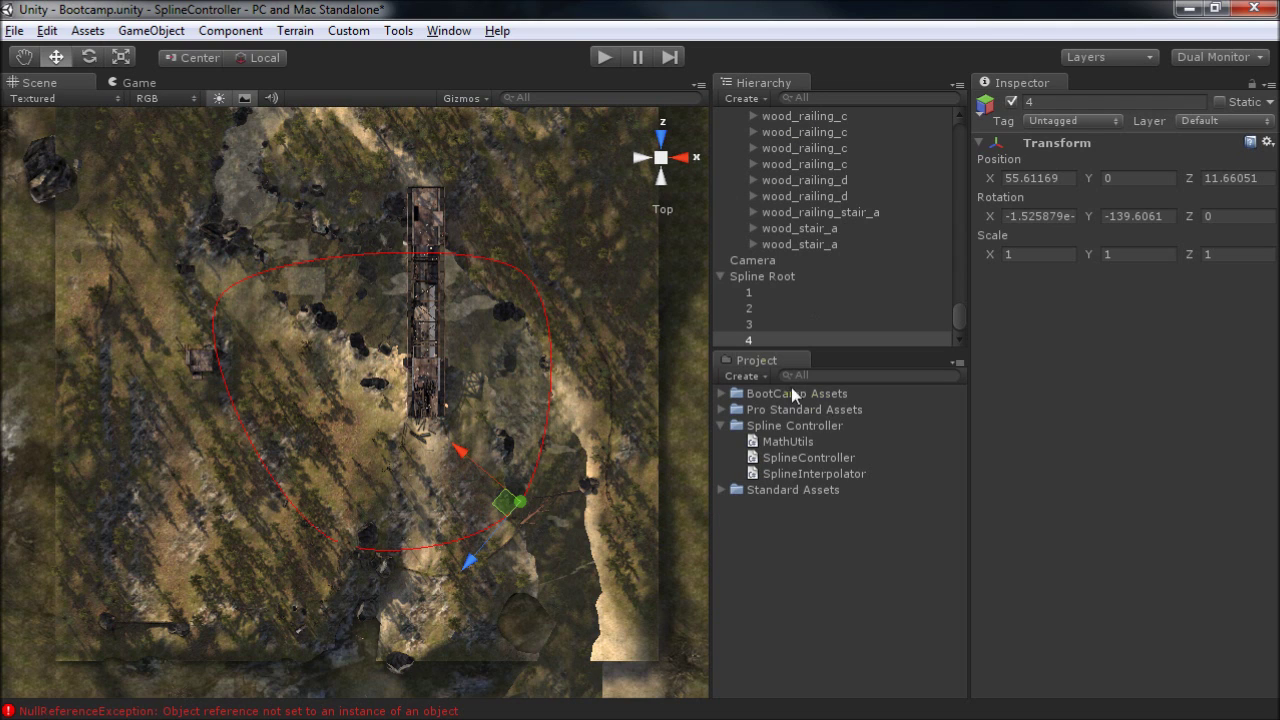
# Check the Camera's Spline Controller settings, then run the scene in play mode
pyautogui.click(752, 260)
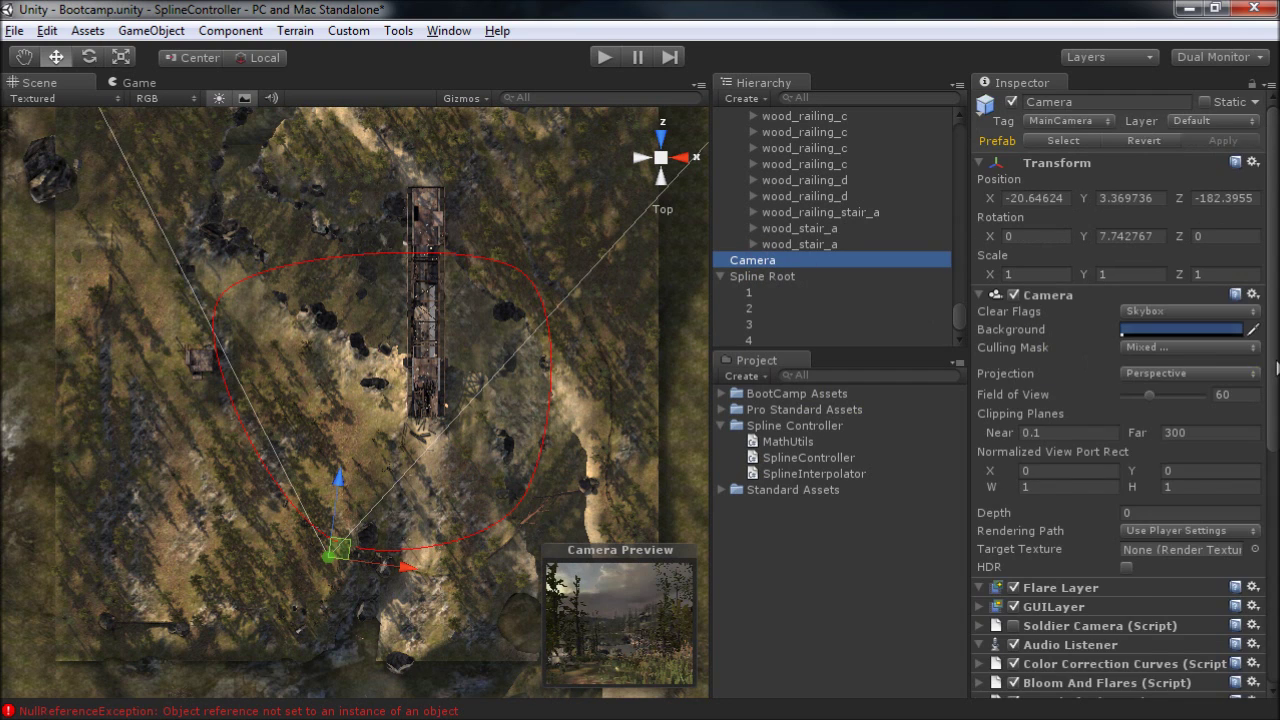
pyautogui.scroll(-10, 1263, 635)
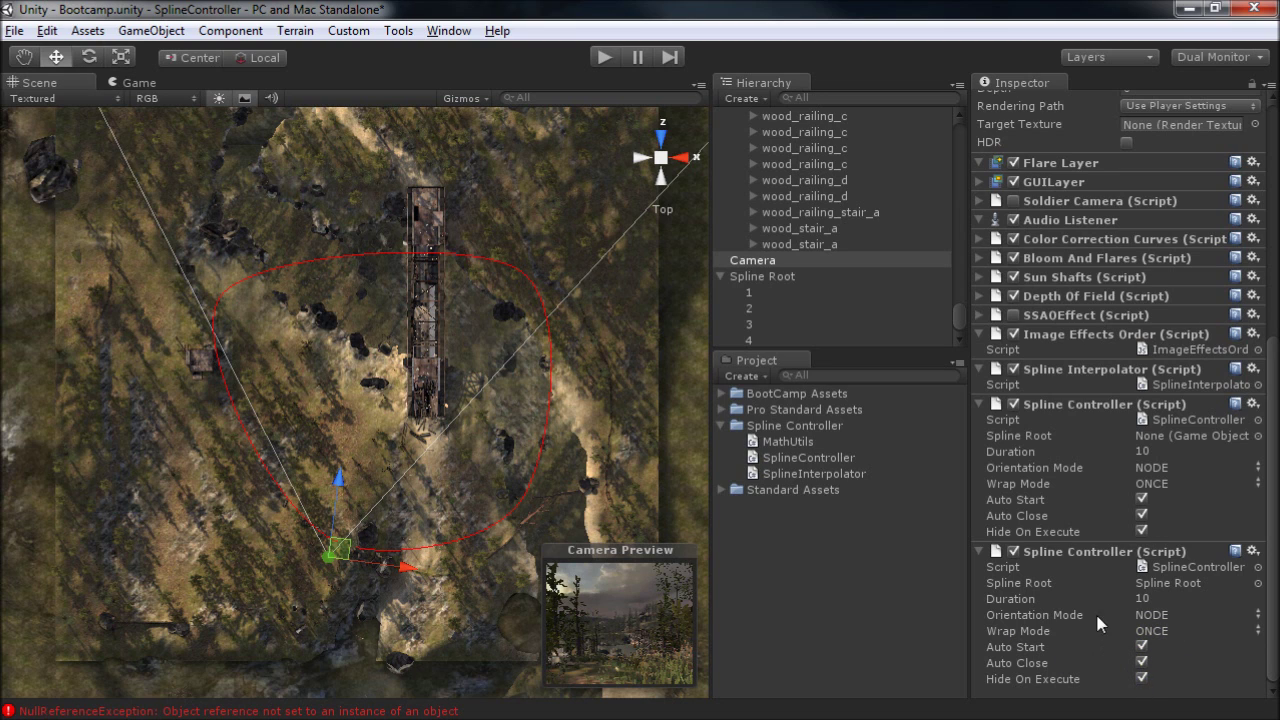
pyautogui.click(605, 58)
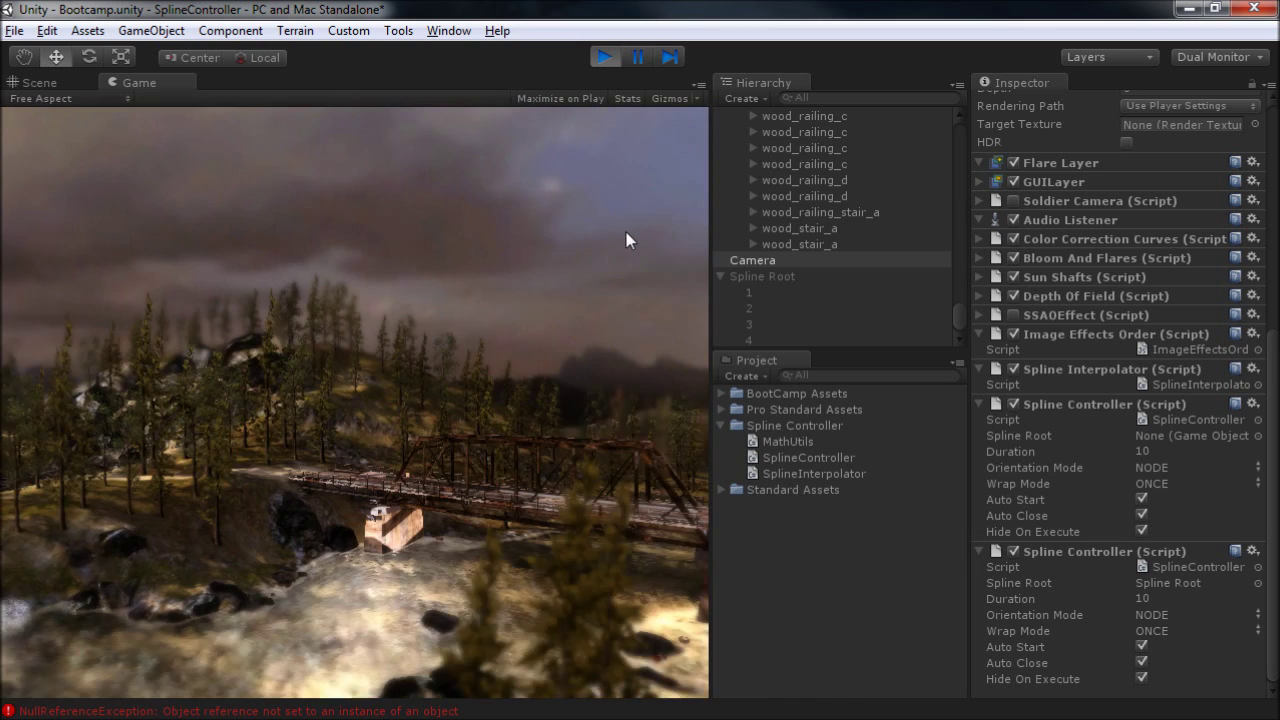
# Watch the camera fly the spline loop past the bridge, hills and forest, then exit Play mode
pyautogui.click(626, 232)
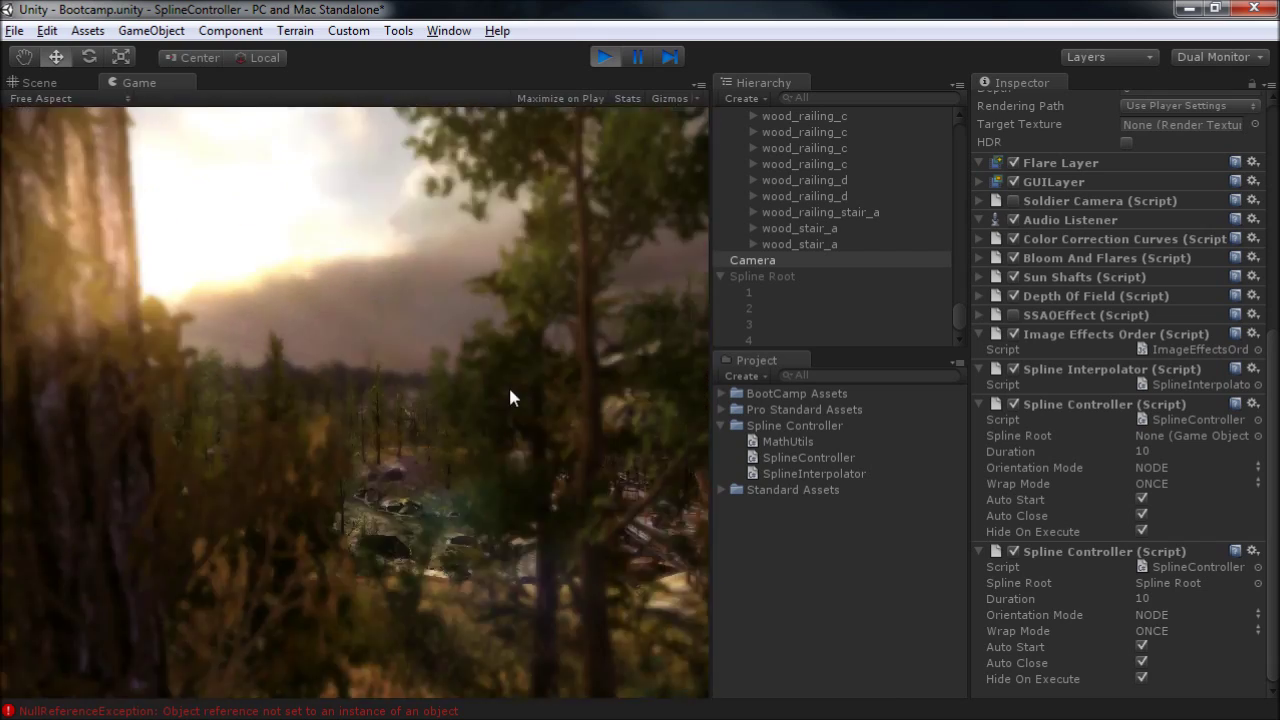
pyautogui.click(605, 57)
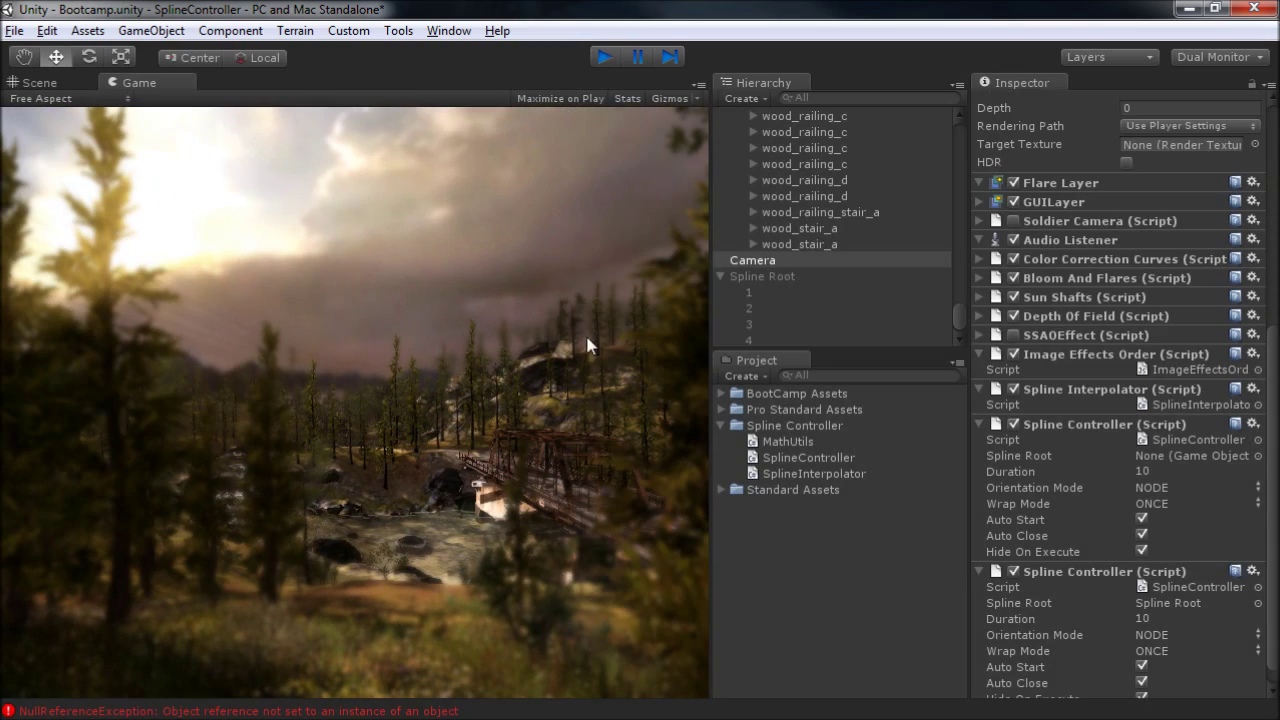